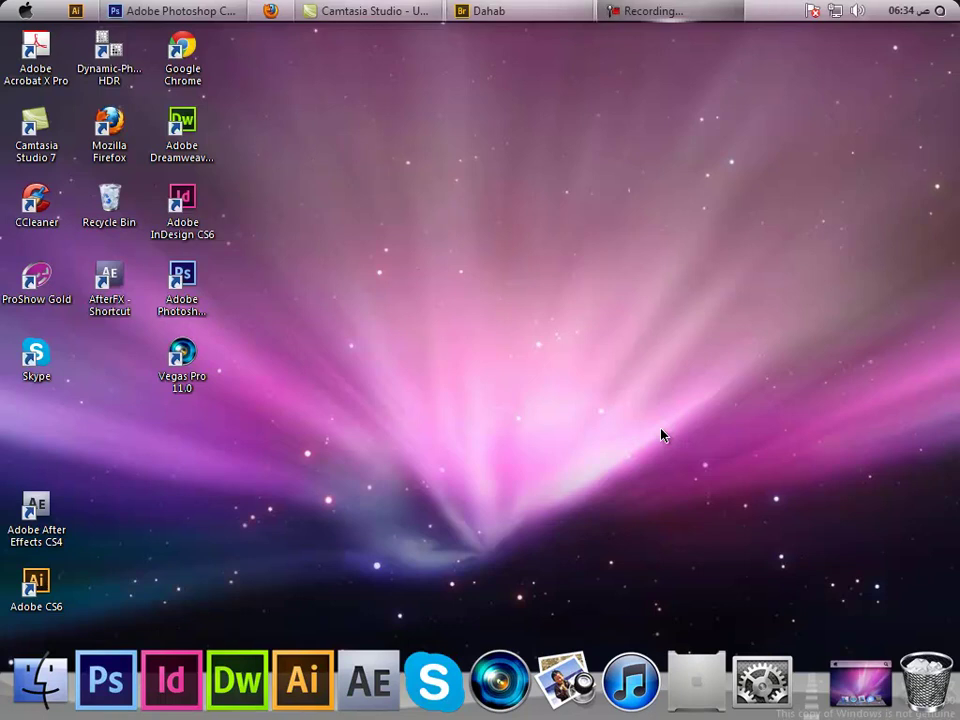
# Bring Photoshop forward and open _MG_4010.JPG from the photo browser.
pyautogui.click(221, 13)
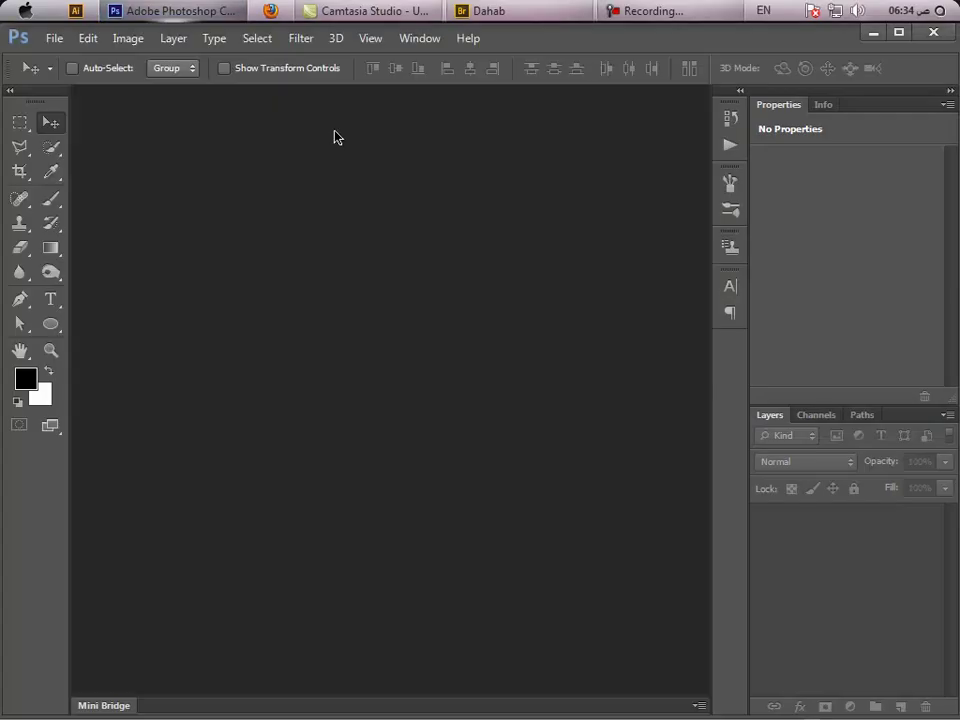
pyautogui.click(488, 11)
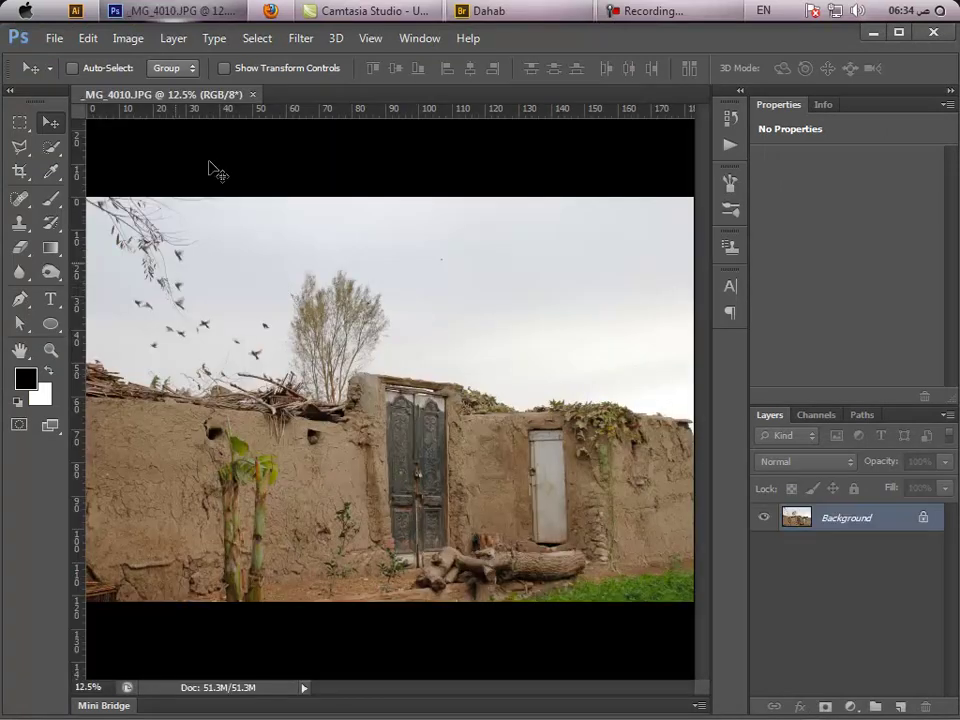
# Resize the photo to 1024×683 pixels, proportions constrained, and fit it to the window.
pyautogui.click(127, 38)
pyautogui.click(198, 163)
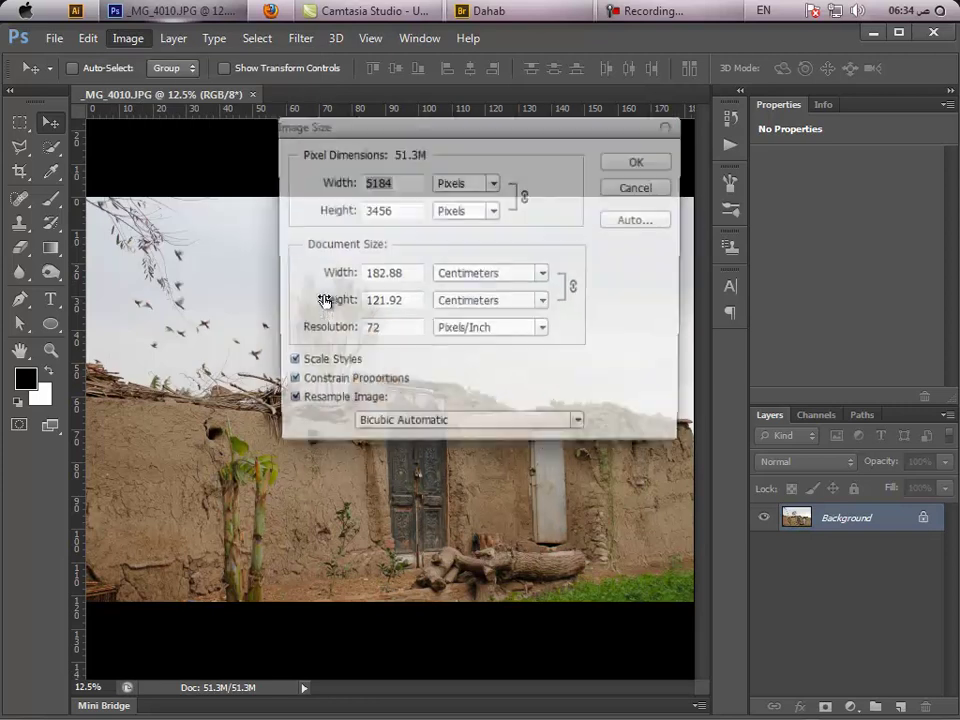
pyautogui.write('1024')
pyautogui.press('Return')
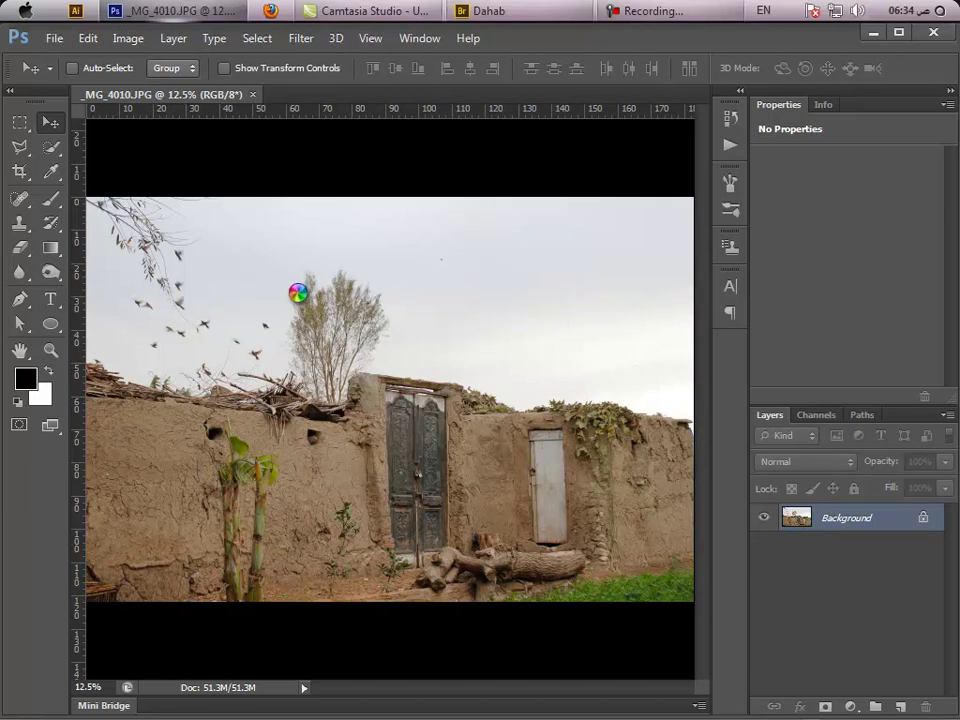
pyautogui.hotkey('ctrl', '0')
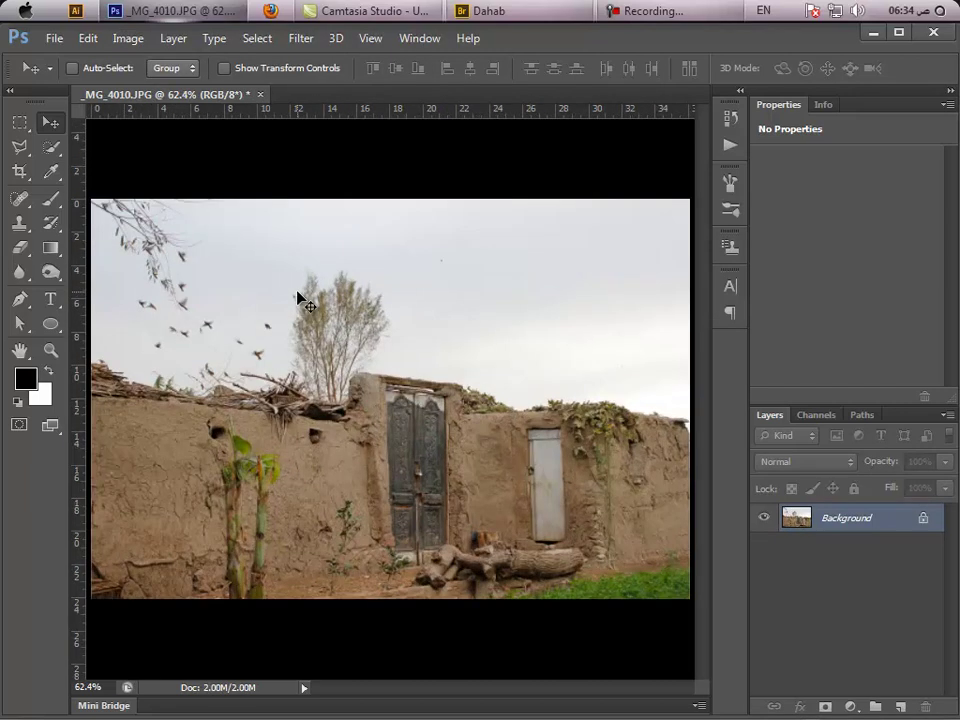
# Add a Levels 1 layer with Blue output black 120, then select the Background layer.
pyautogui.click(851, 706)
pyautogui.click(818, 391)
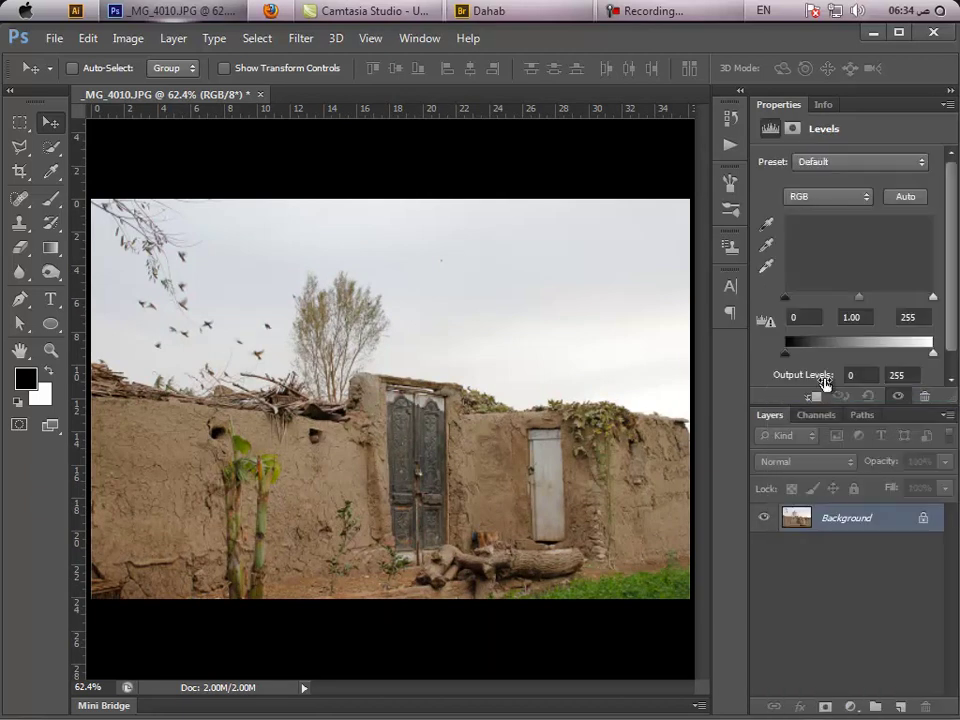
pyautogui.click(818, 197)
pyautogui.click(808, 259)
pyautogui.moveTo(786, 354); pyautogui.dragTo(847, 355)
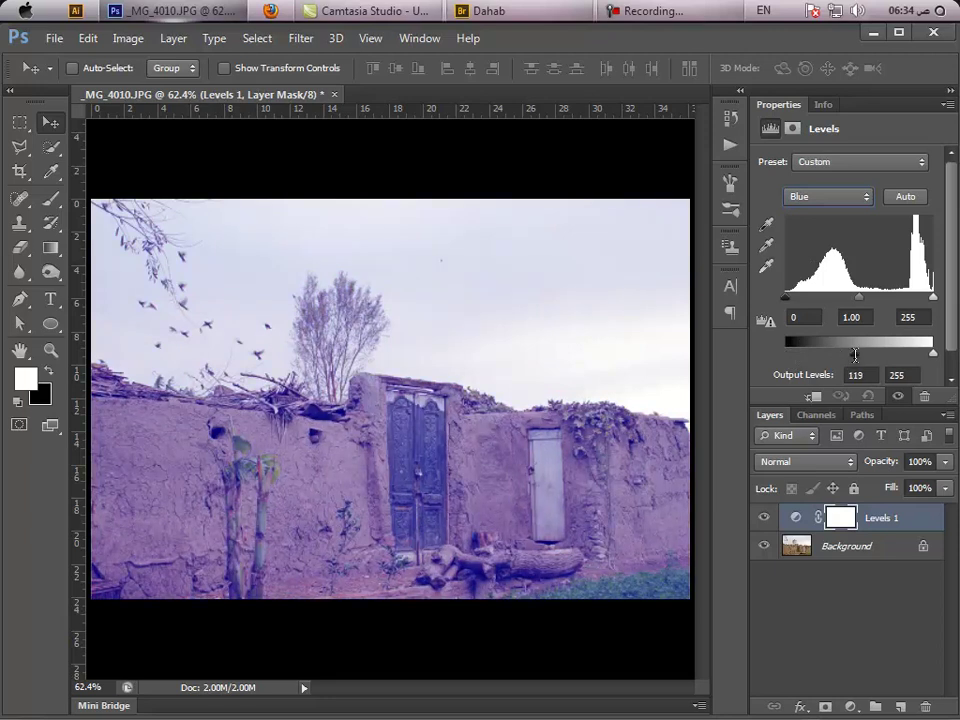
pyautogui.click(855, 374)
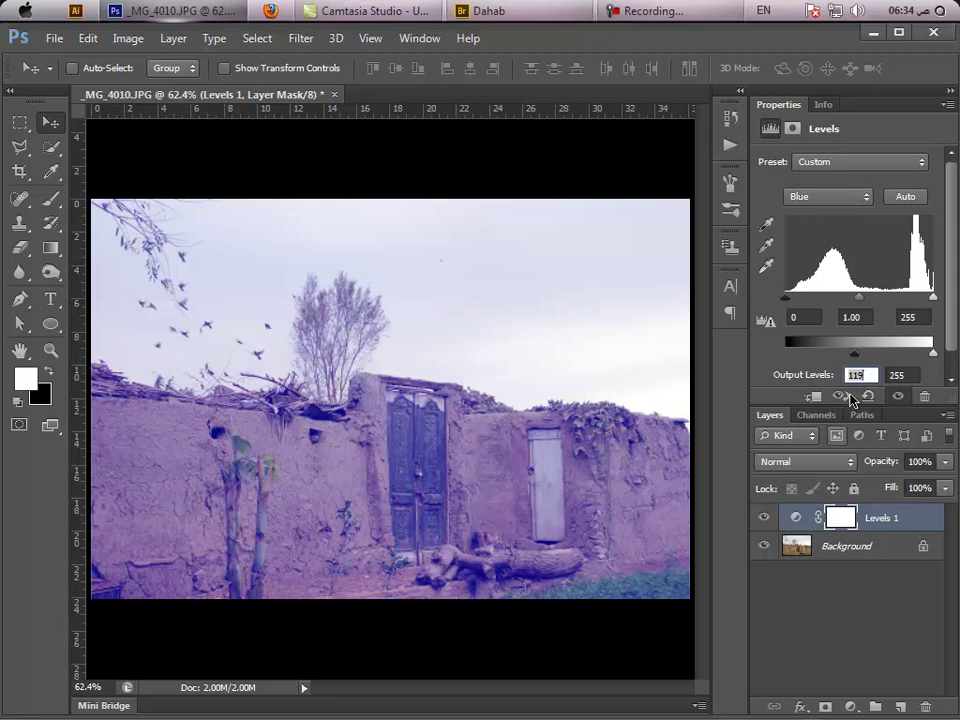
pyautogui.write('120')
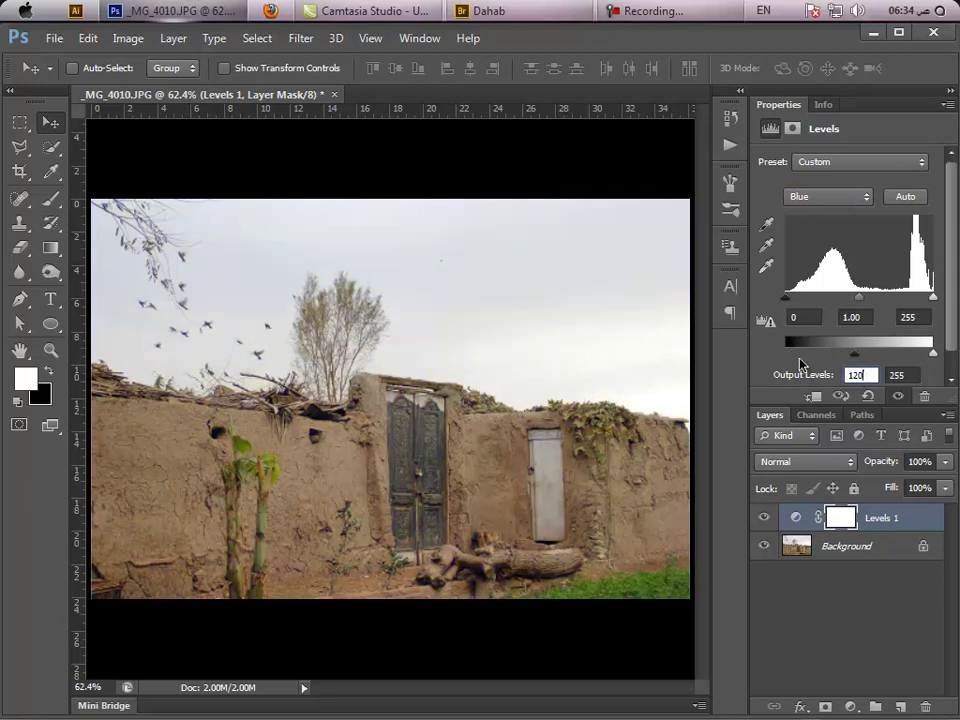
pyautogui.click(831, 600)
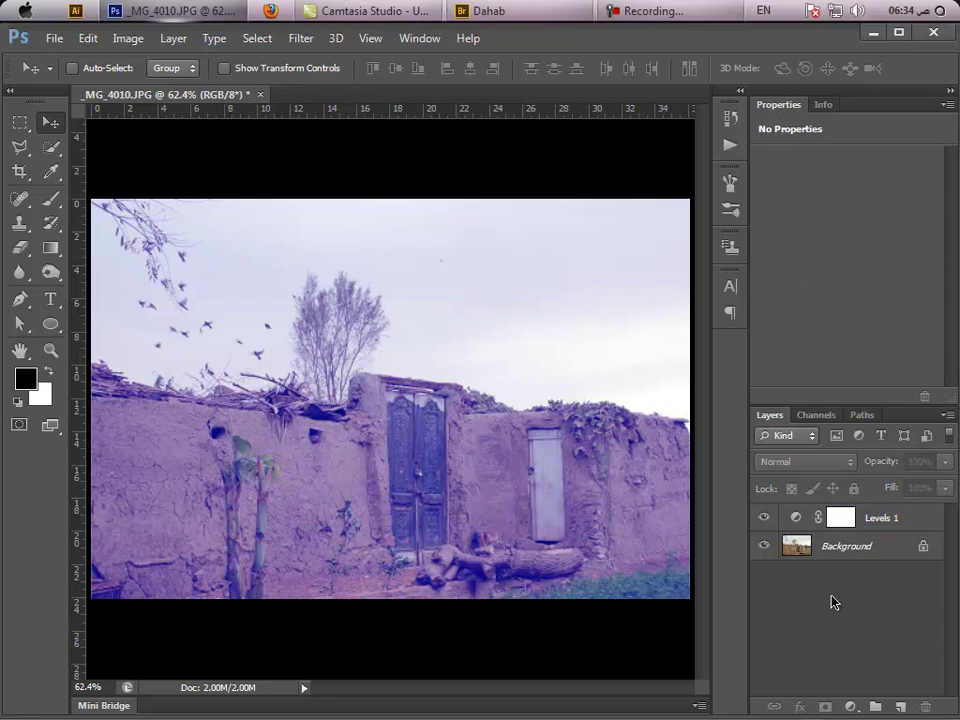
pyautogui.click(857, 548)
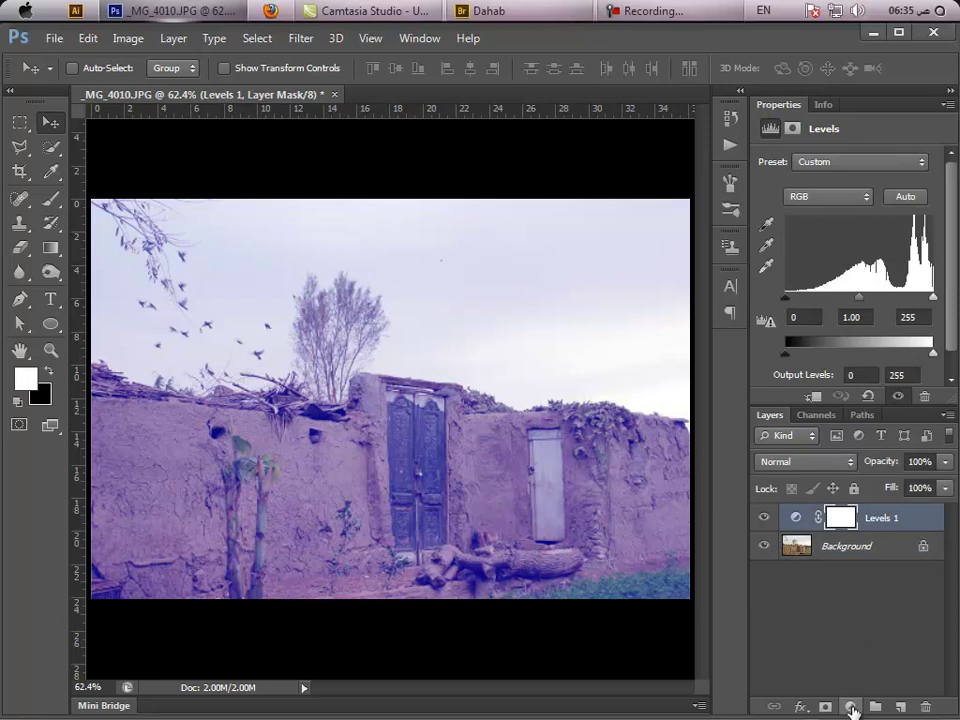
pyautogui.click(851, 707)
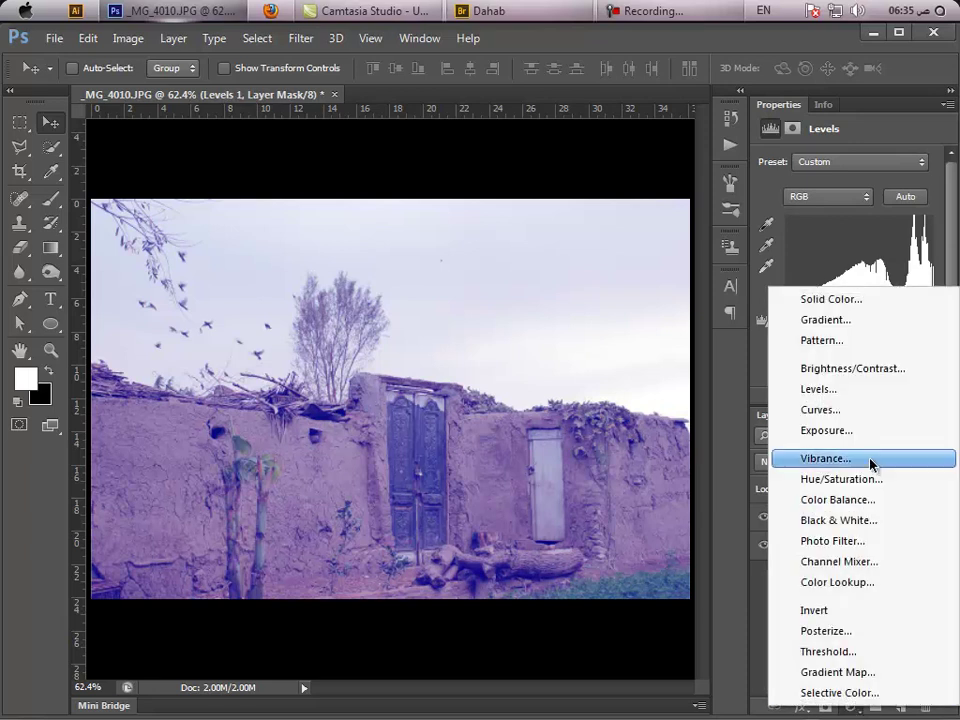
# Add a pale yellow f0e2ac Color Fill layer in Multiply mode, then select Levels 1.
pyautogui.click(852, 300)
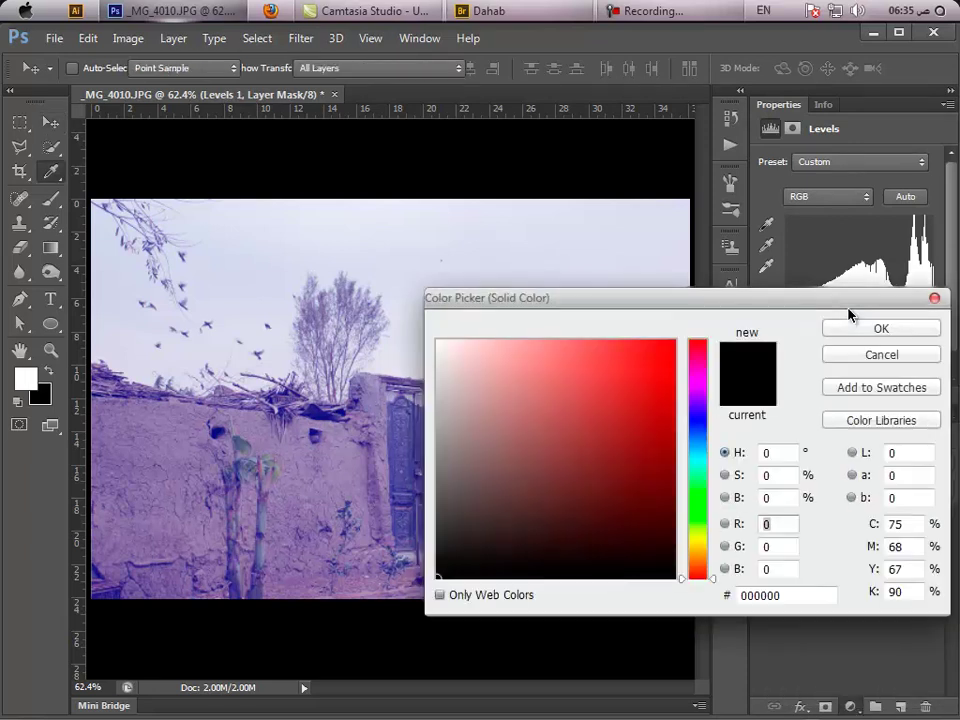
pyautogui.click(698, 546)
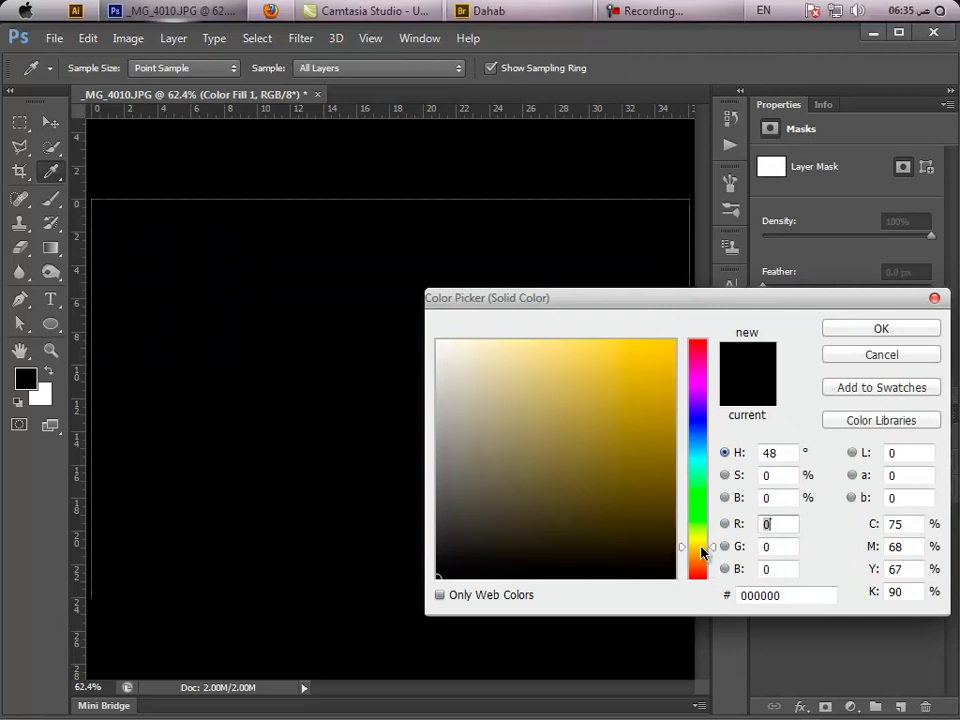
pyautogui.click(504, 354)
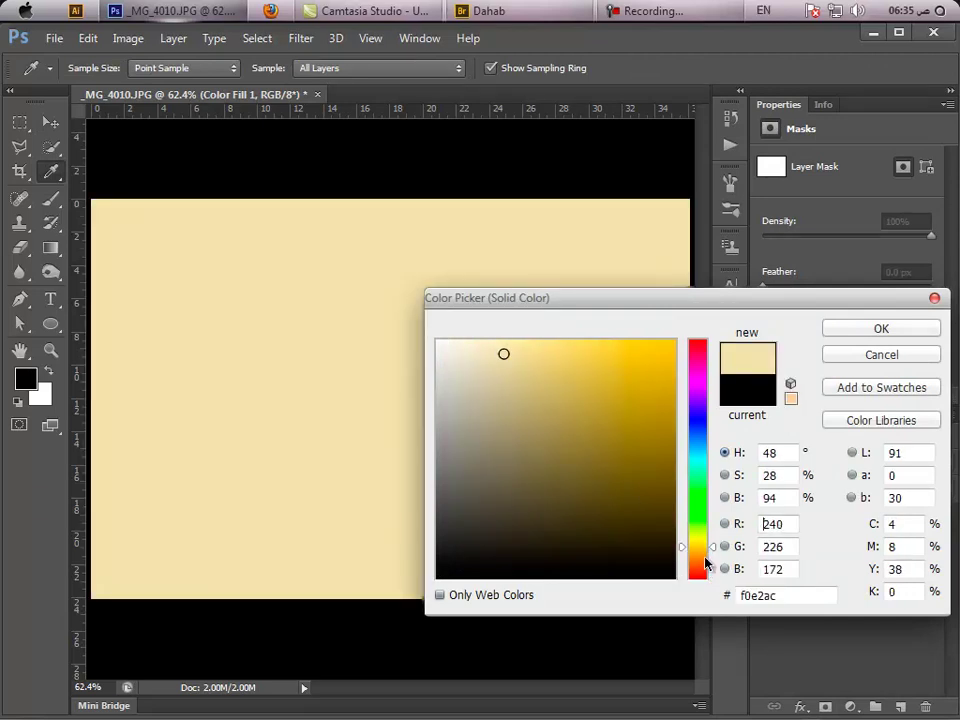
pyautogui.doubleClick(789, 595)
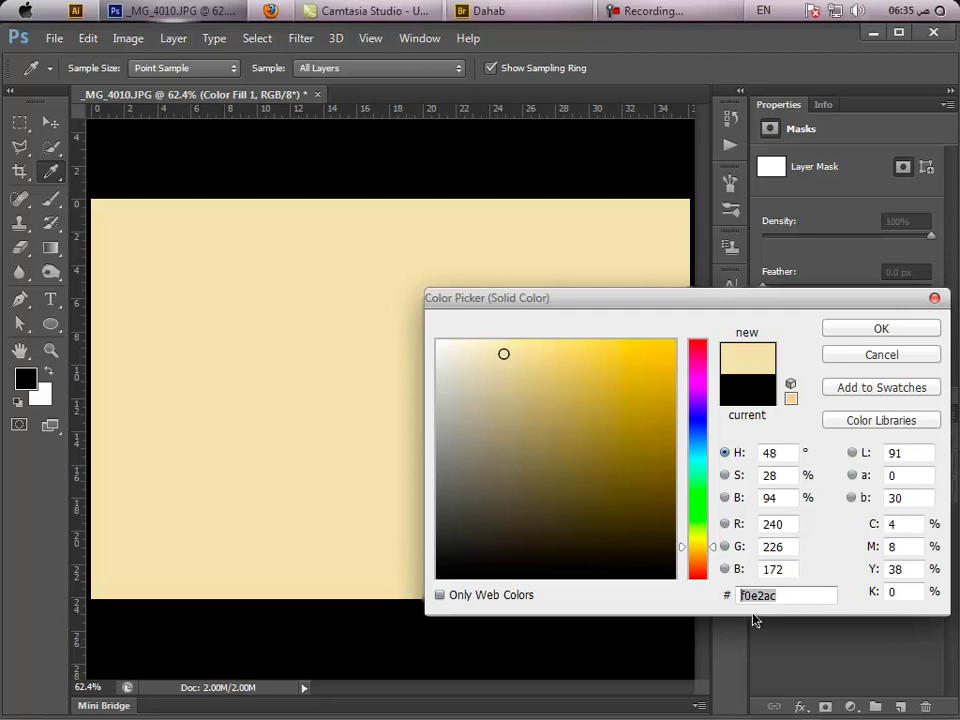
pyautogui.click(876, 330)
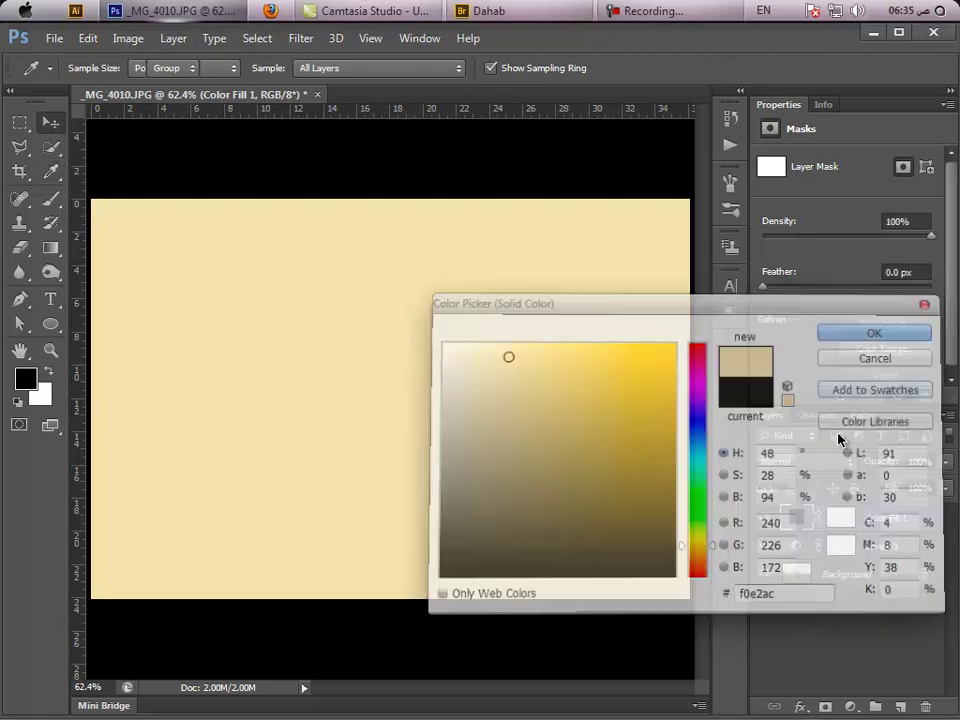
pyautogui.click(810, 462)
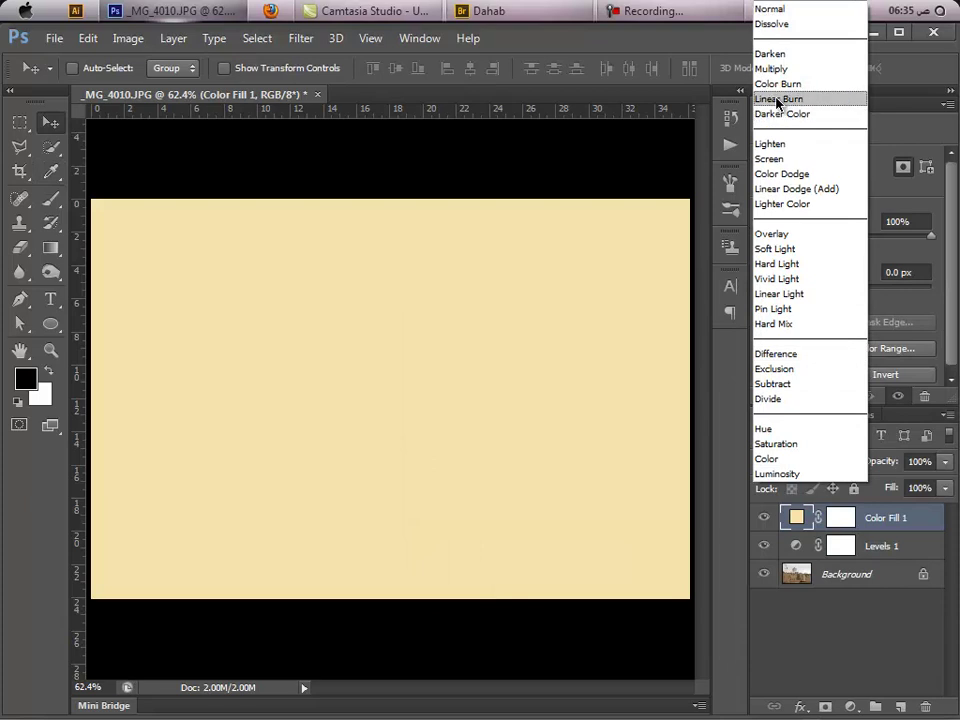
pyautogui.click(784, 66)
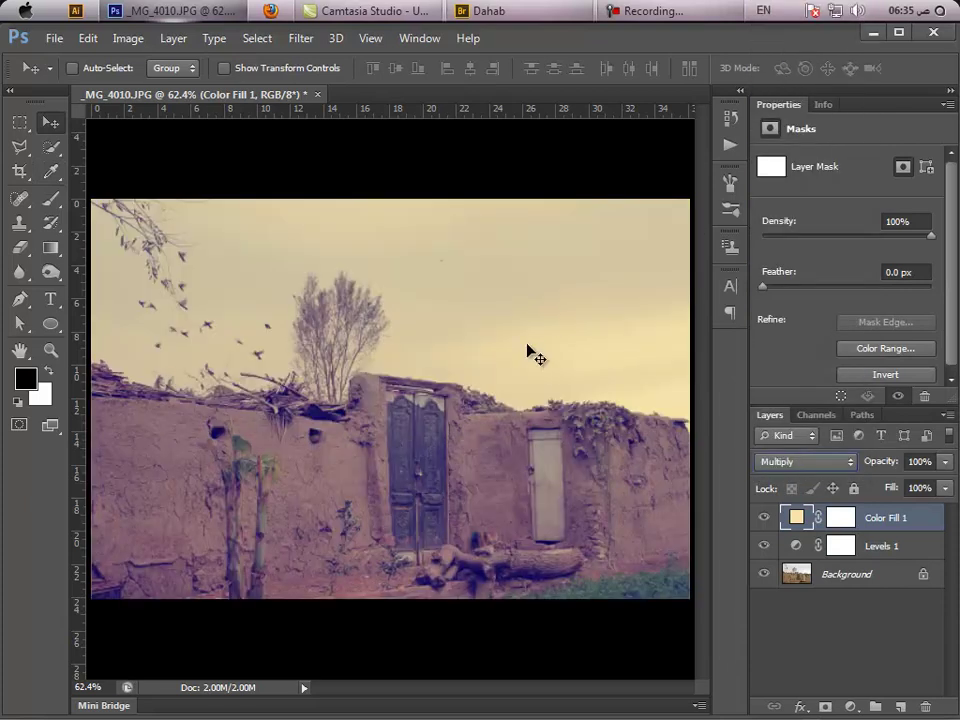
pyautogui.click(870, 552)
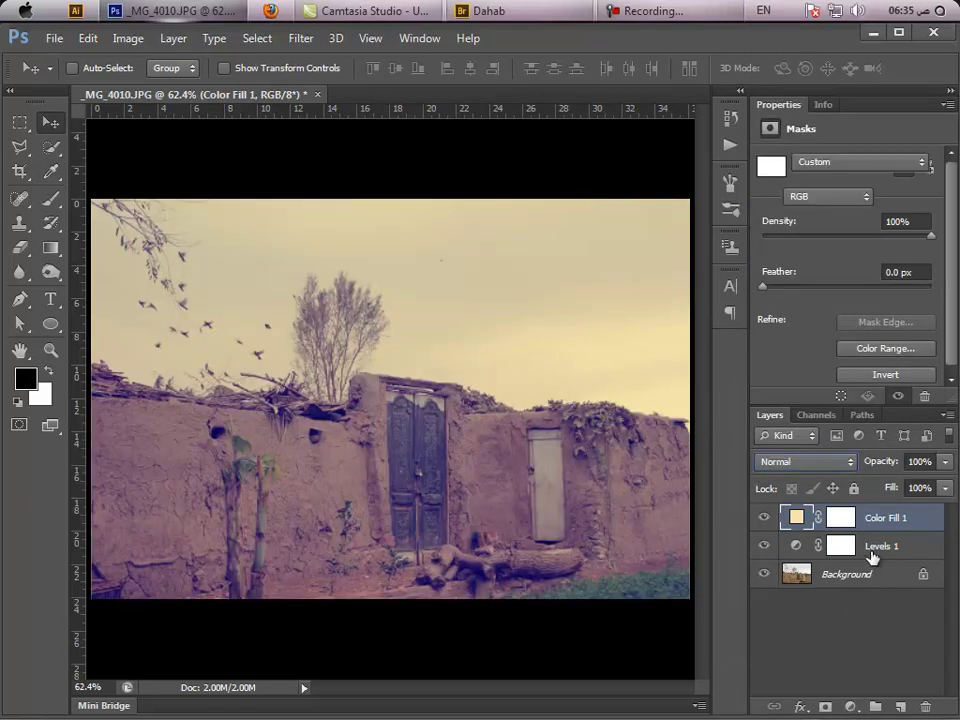
pyautogui.click(849, 706)
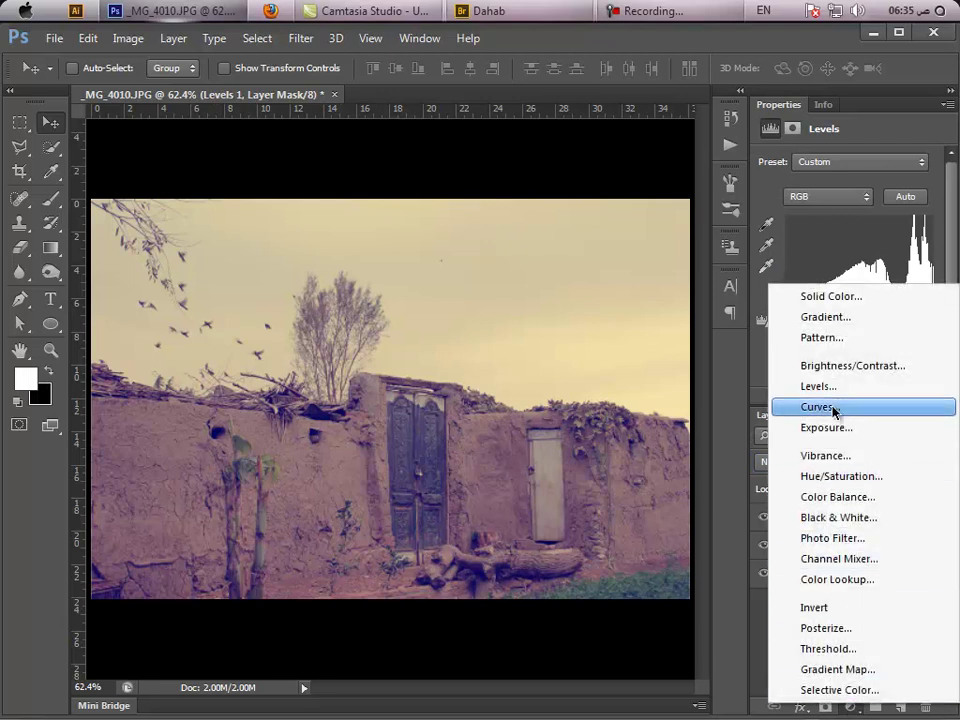
# Add a Curves 1 layer fading the blacks, brightening upper midtones and capping white at 230.
pyautogui.click(834, 409)
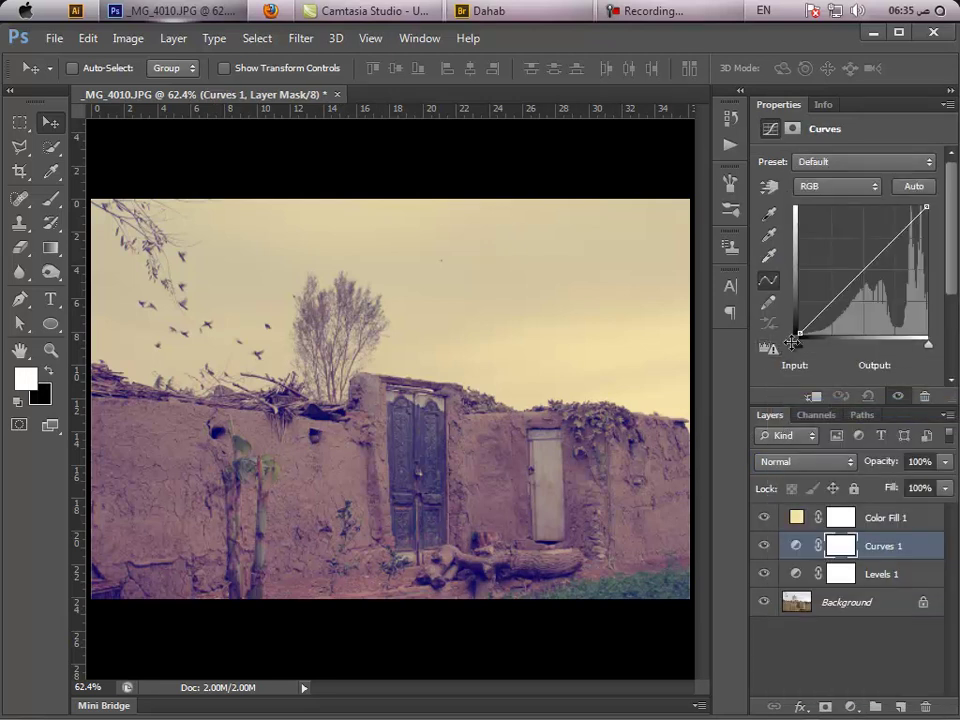
pyautogui.moveTo(800, 334); pyautogui.dragTo(814, 322)
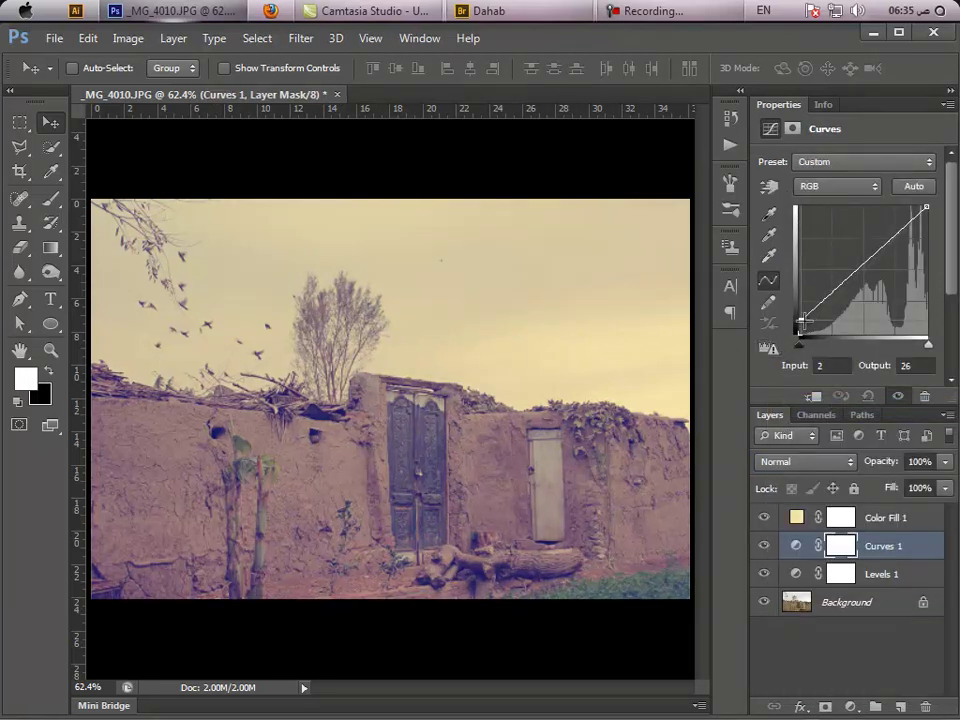
pyautogui.moveTo(855, 281); pyautogui.dragTo(851, 287)
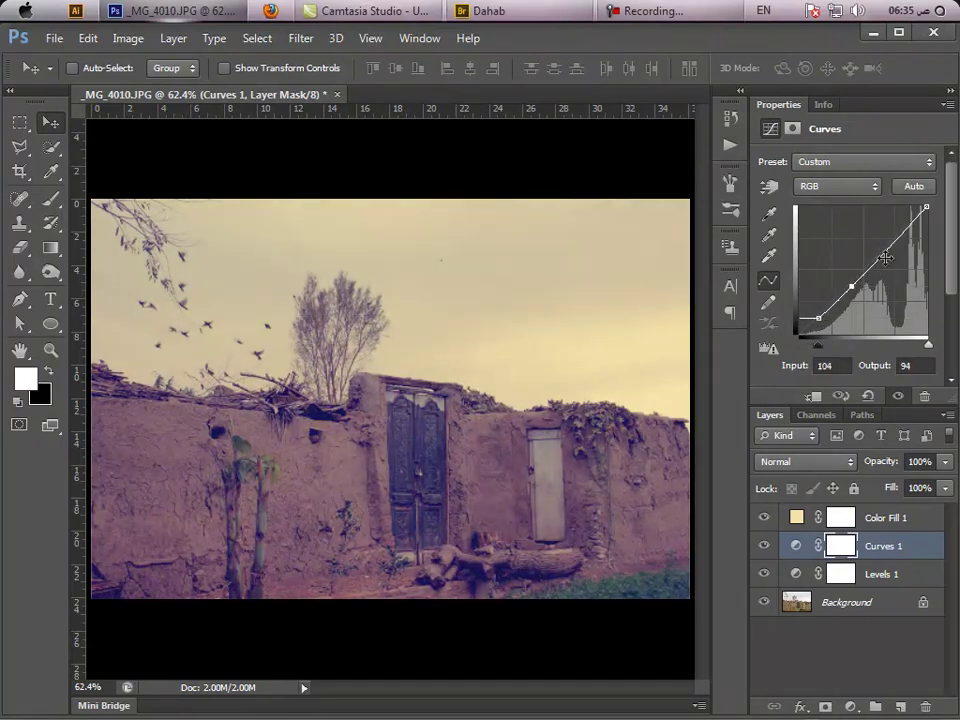
pyautogui.moveTo(889, 247); pyautogui.dragTo(884, 244)
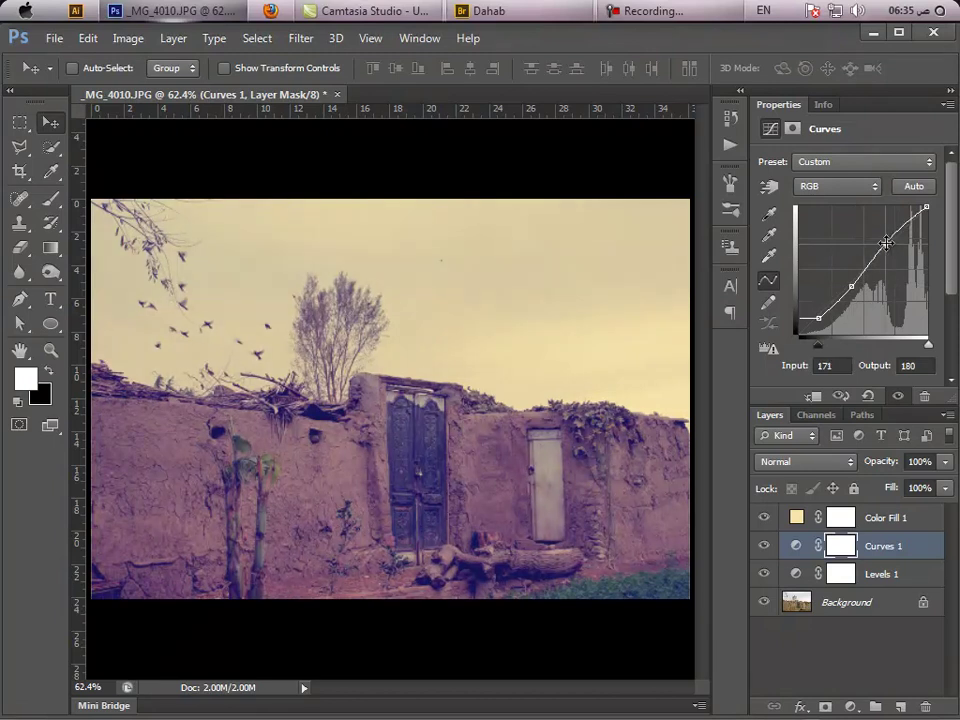
pyautogui.moveTo(924, 208); pyautogui.dragTo(933, 219)
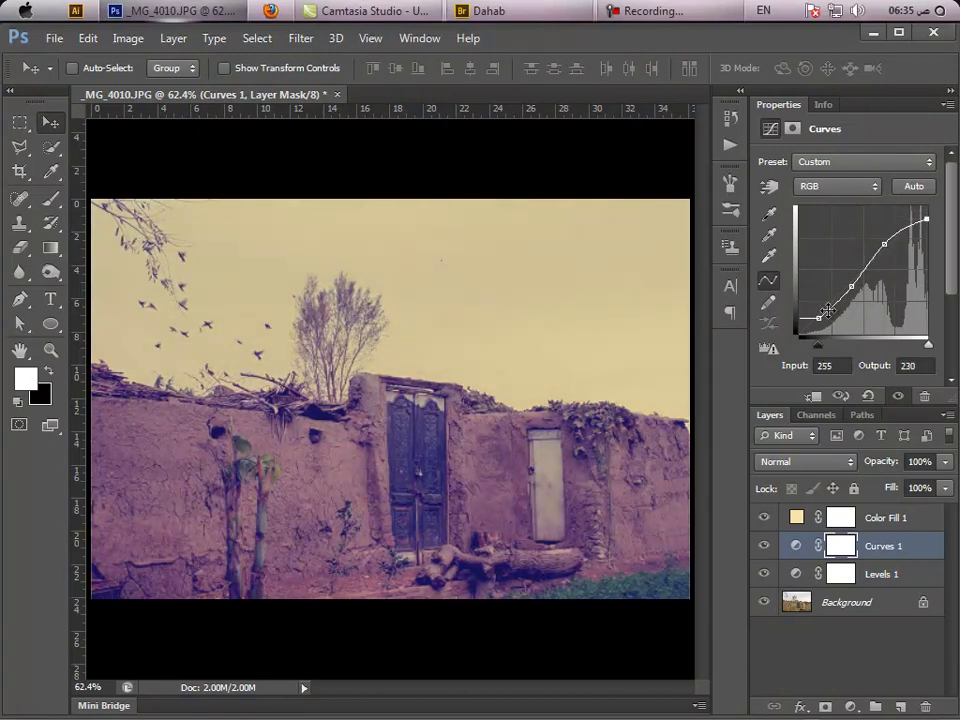
pyautogui.doubleClick(830, 365)
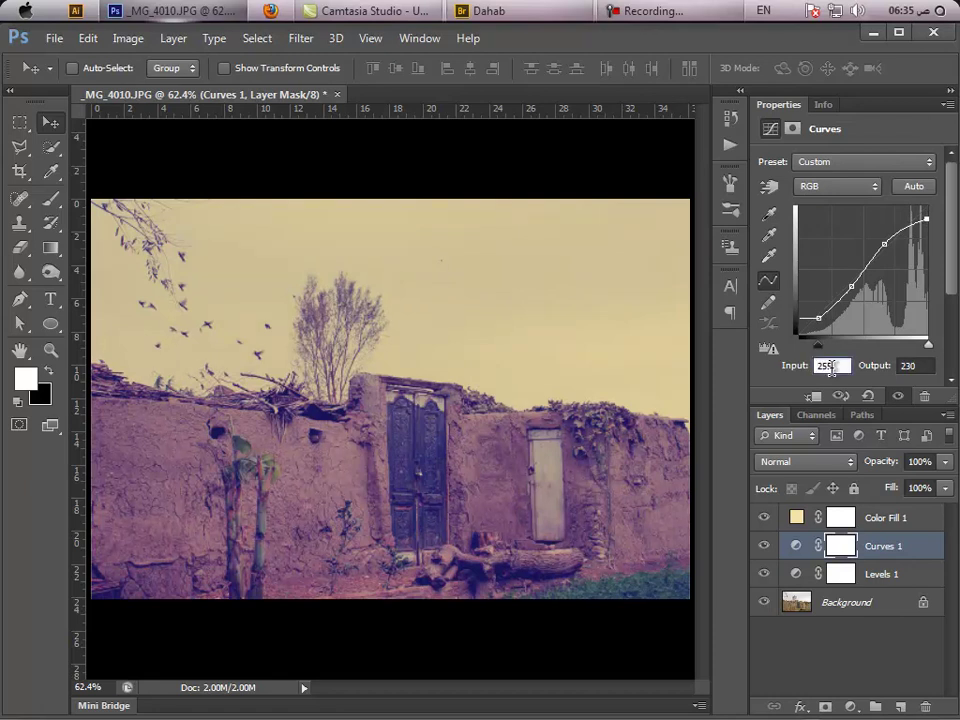
pyautogui.doubleClick(908, 365)
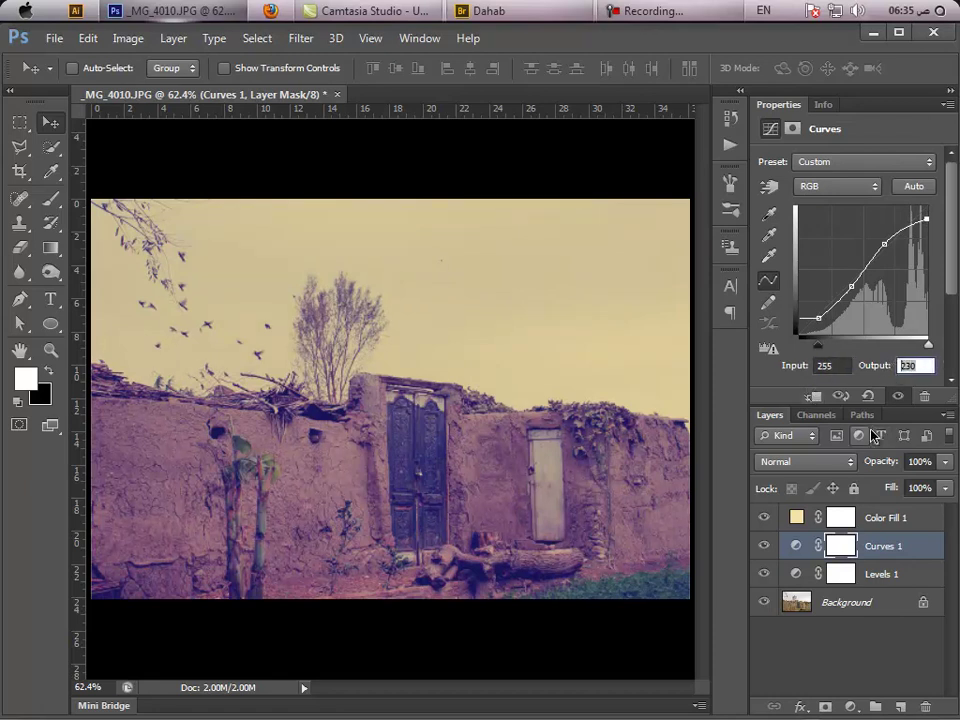
pyautogui.click(852, 706)
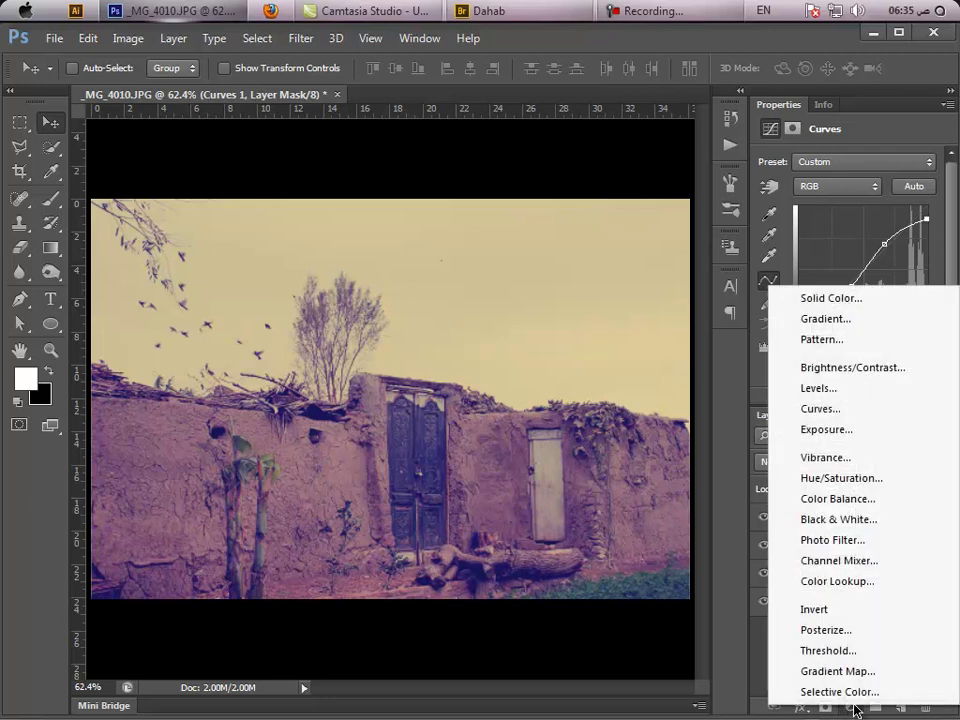
# Add a Soft Light Gradient Map layer at 60% opacity above Color Fill 1.
pyautogui.click(857, 673)
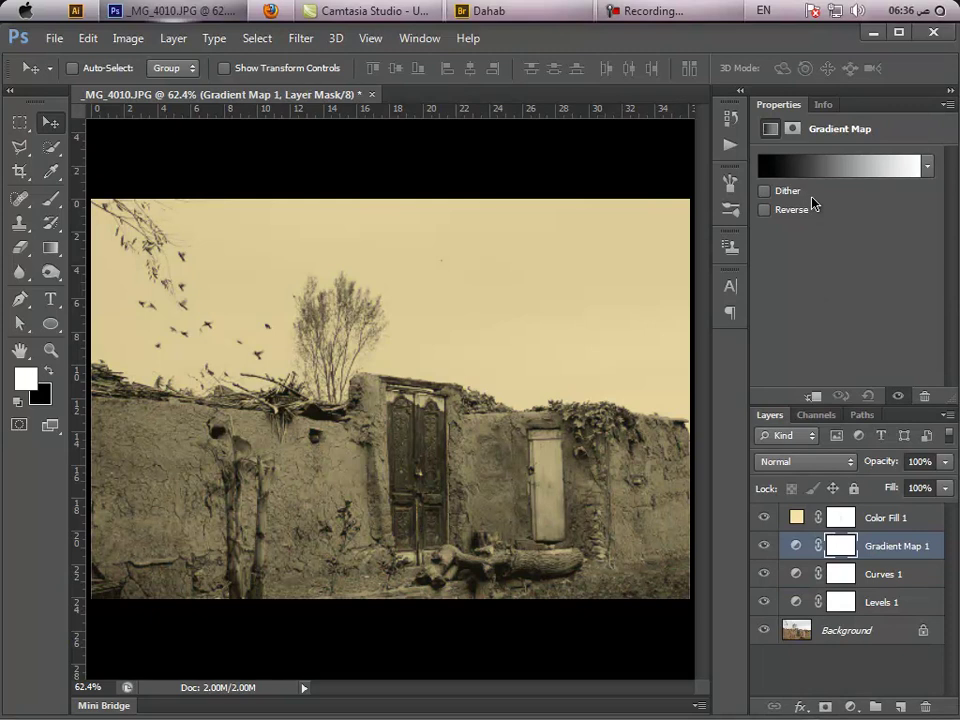
pyautogui.click(841, 469)
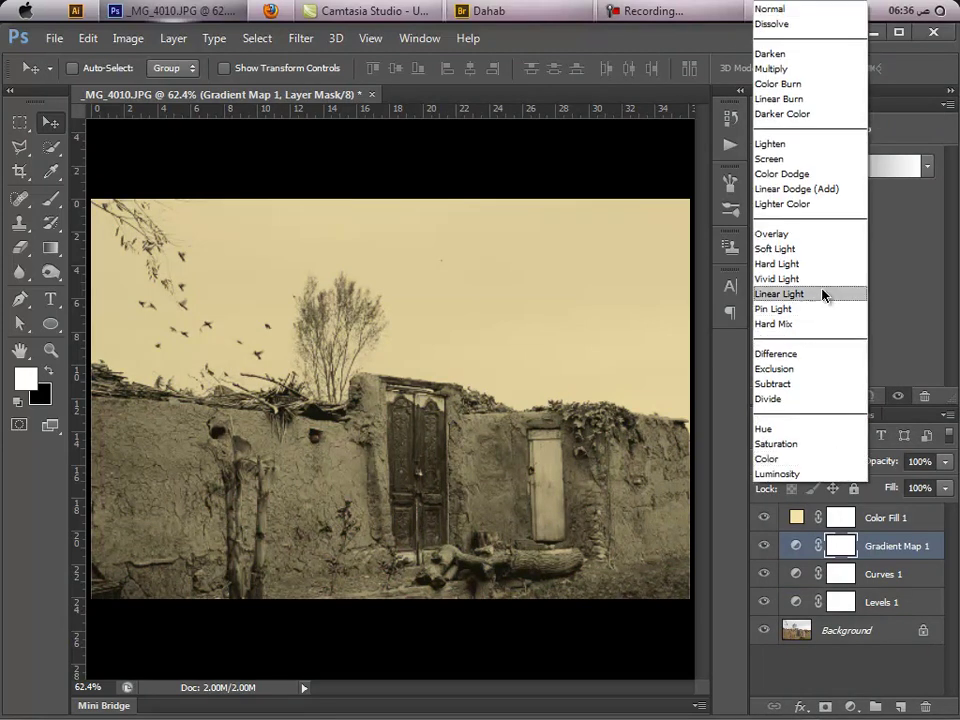
pyautogui.click(814, 256)
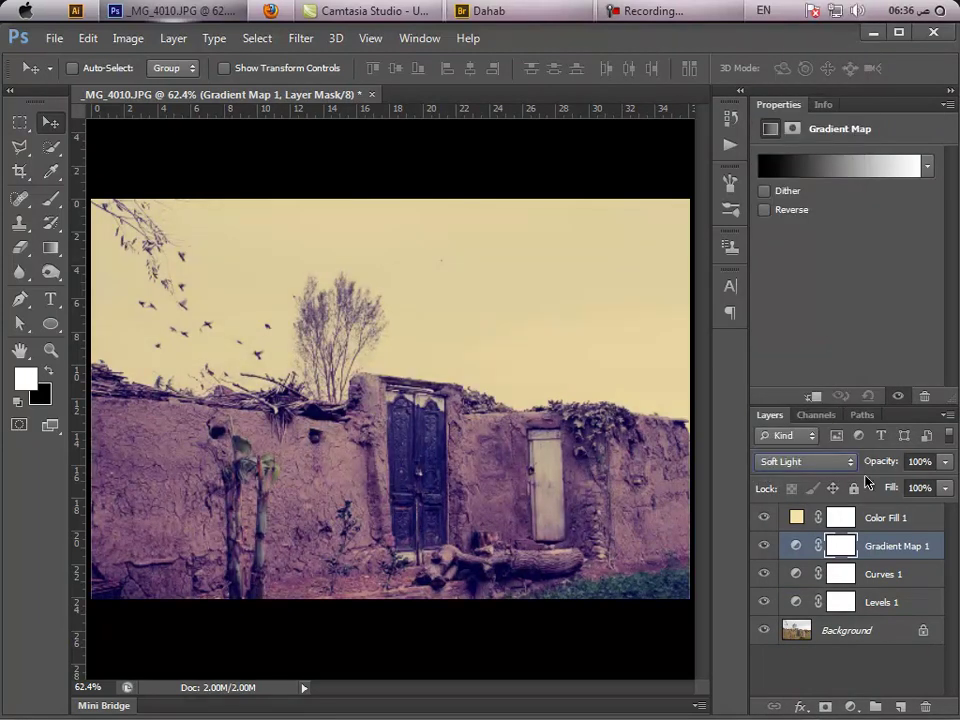
pyautogui.moveTo(896, 546); pyautogui.dragTo(897, 520)
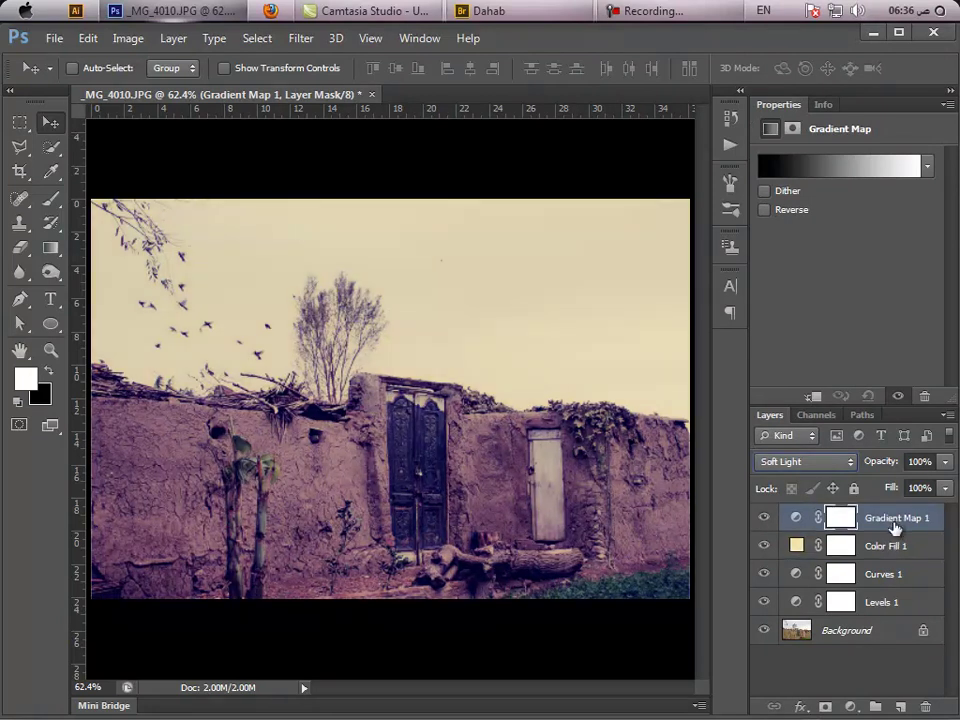
pyautogui.click(944, 463)
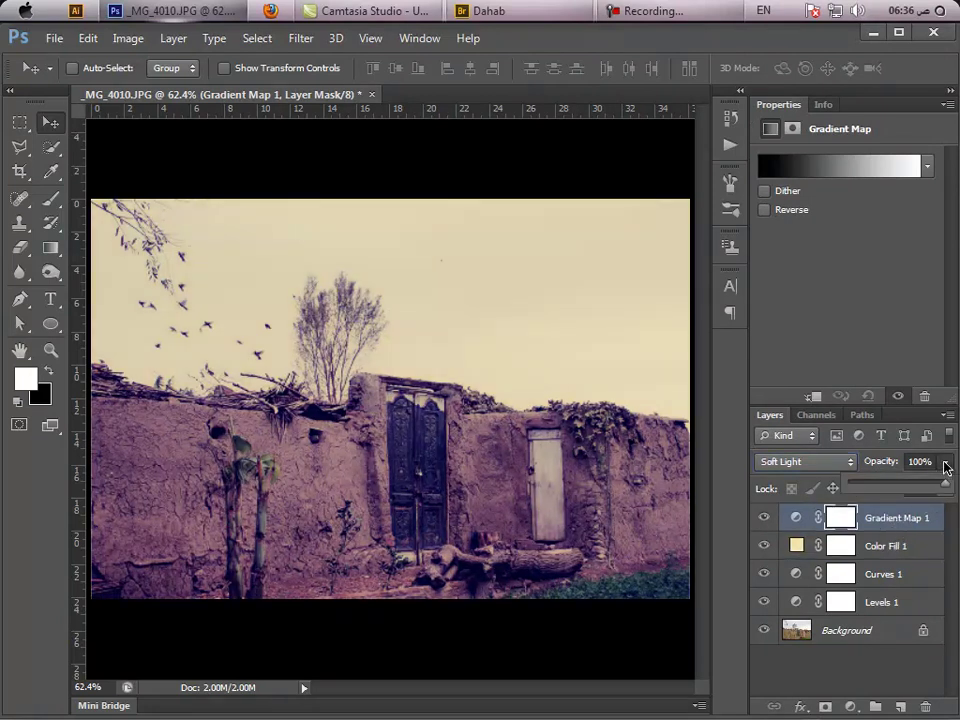
pyautogui.moveTo(907, 489); pyautogui.dragTo(904, 486)
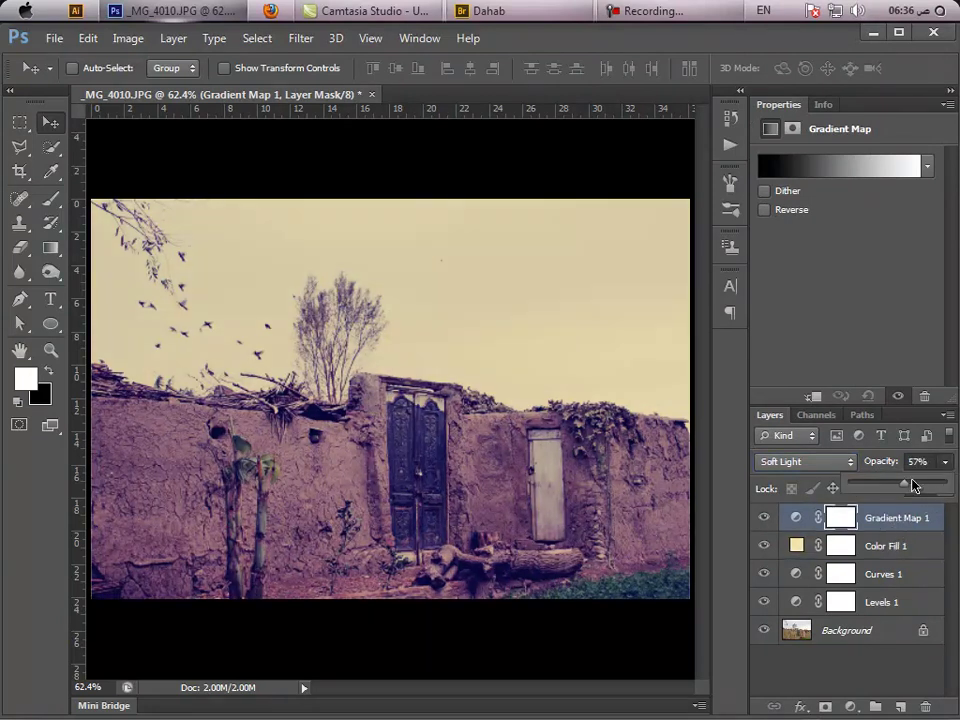
pyautogui.click(900, 465)
pyautogui.write('60')
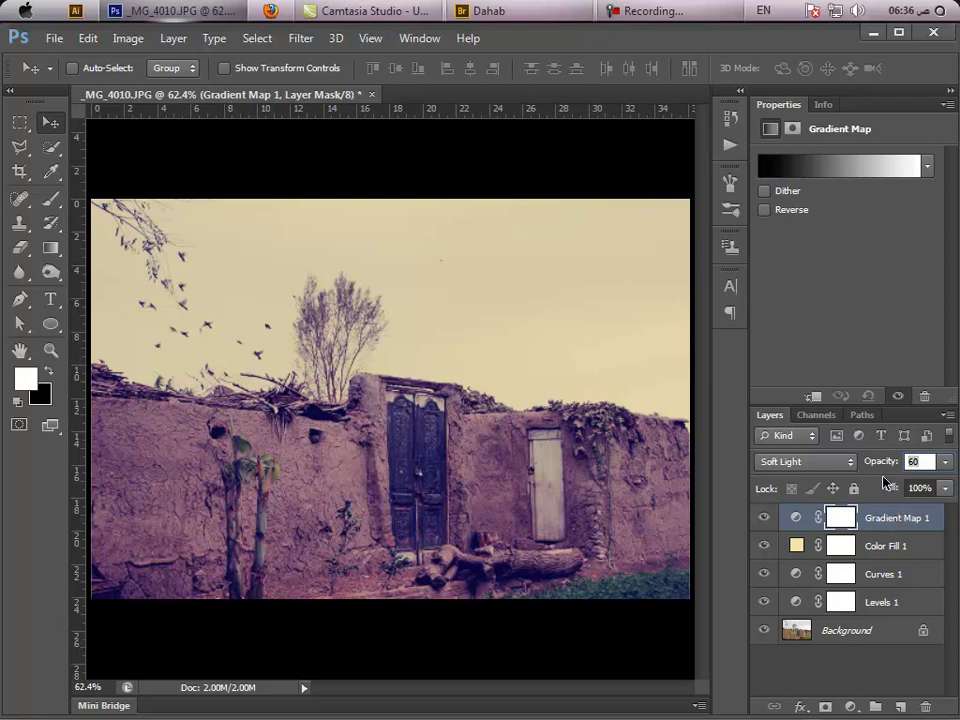
pyautogui.click(851, 705)
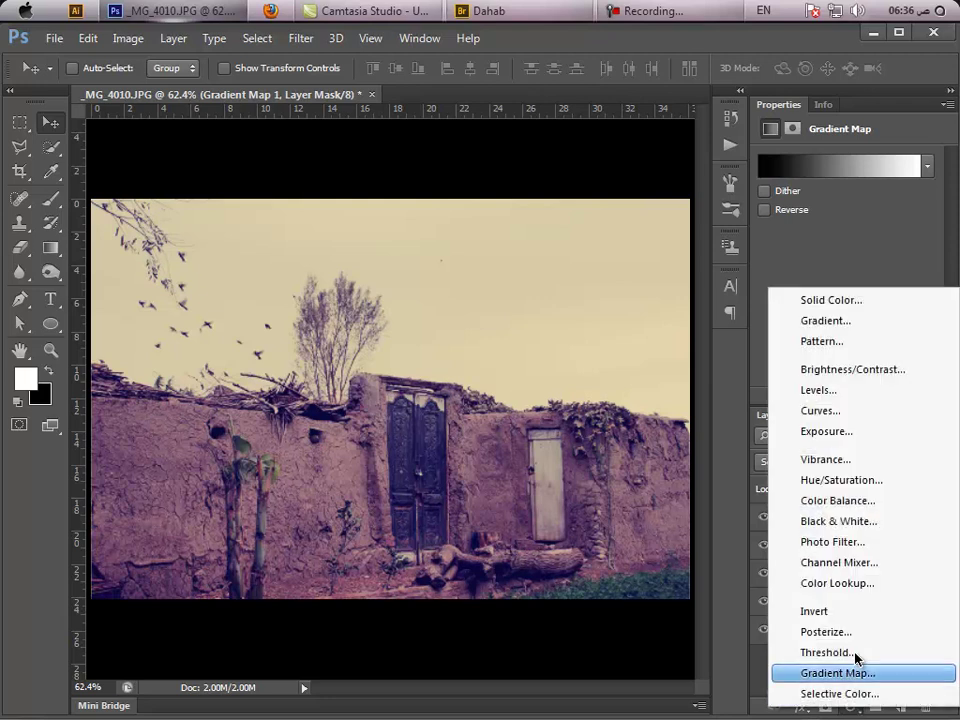
# Add a Levels 2 layer with Green midtone 0.88 and Green output black 16.
pyautogui.click(818, 390)
pyautogui.click(818, 197)
pyautogui.click(805, 245)
pyautogui.moveTo(859, 298); pyautogui.dragTo(866, 305)
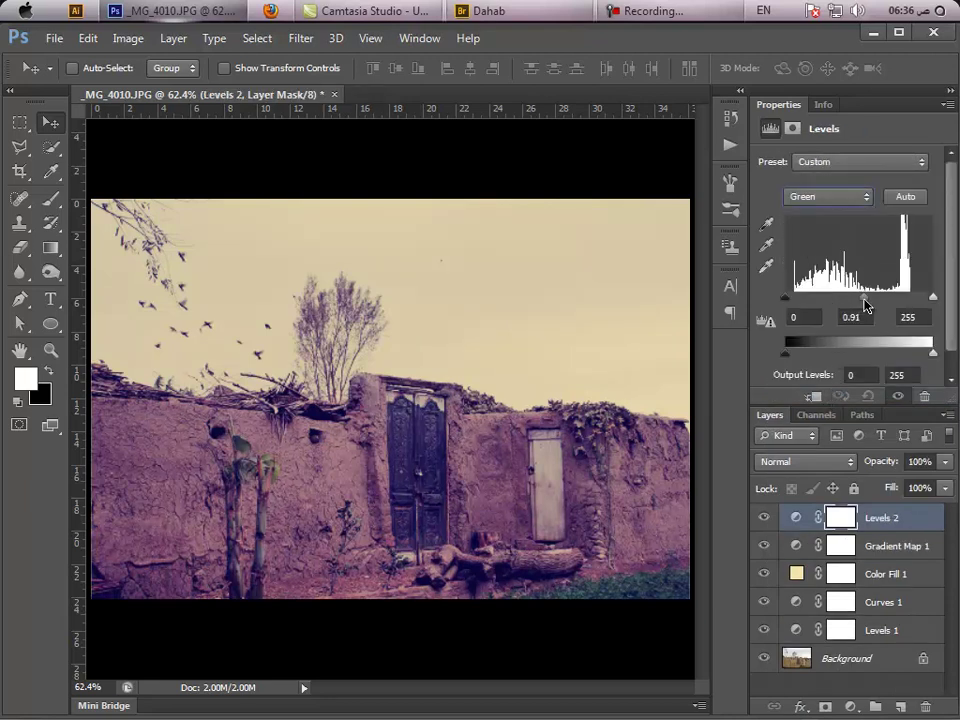
pyautogui.moveTo(786, 355); pyautogui.dragTo(796, 357)
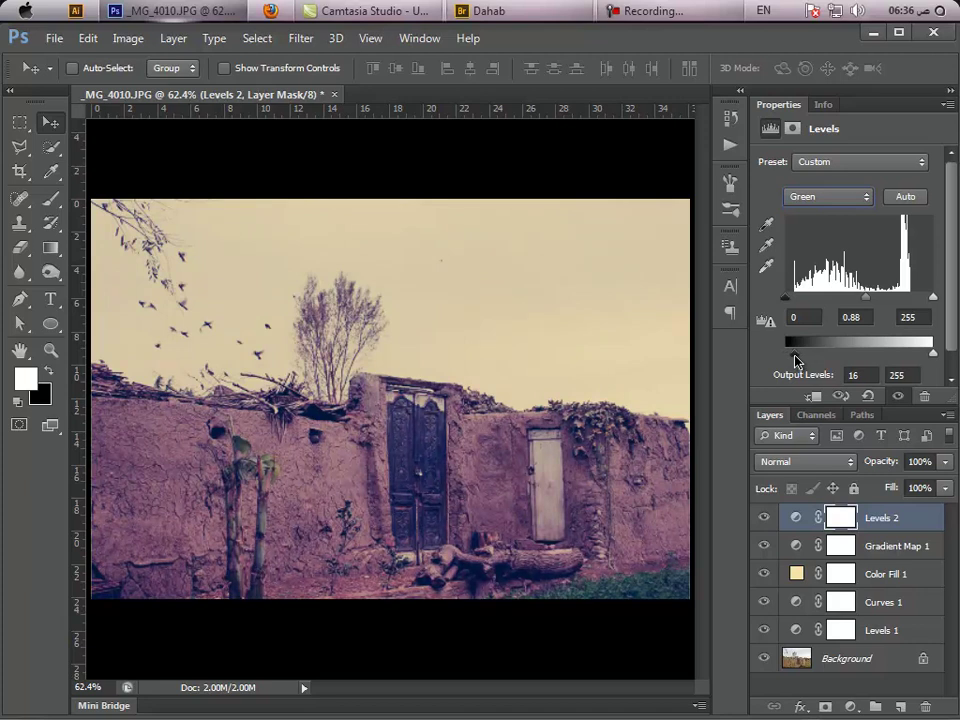
# Set the Red channel's input black to 16 and output white to 242.
pyautogui.click(818, 198)
pyautogui.click(806, 228)
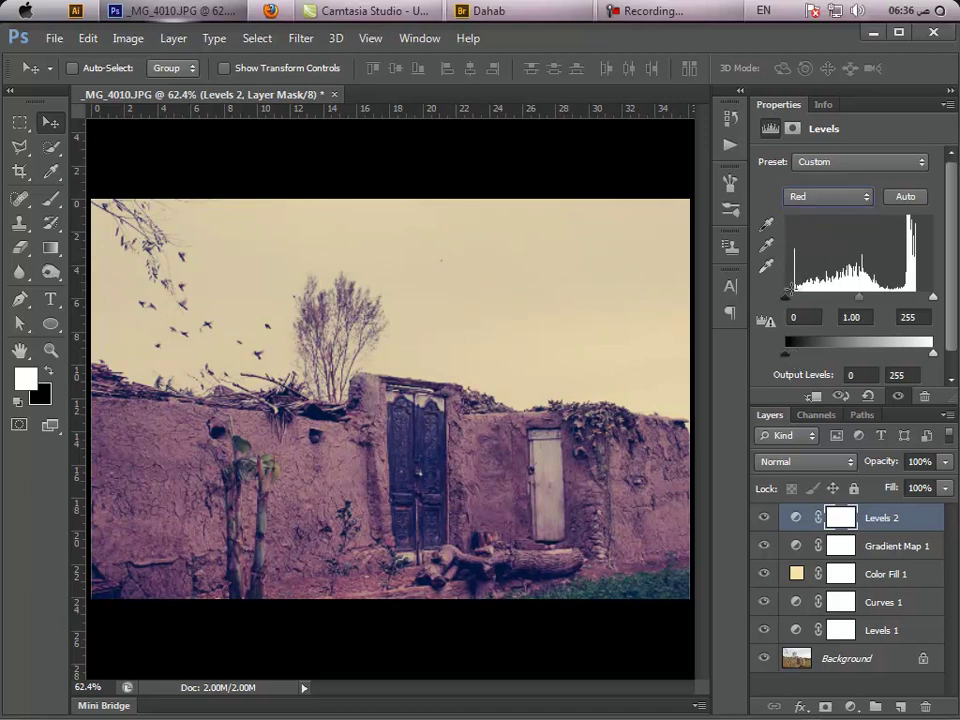
pyautogui.moveTo(787, 299); pyautogui.dragTo(797, 300)
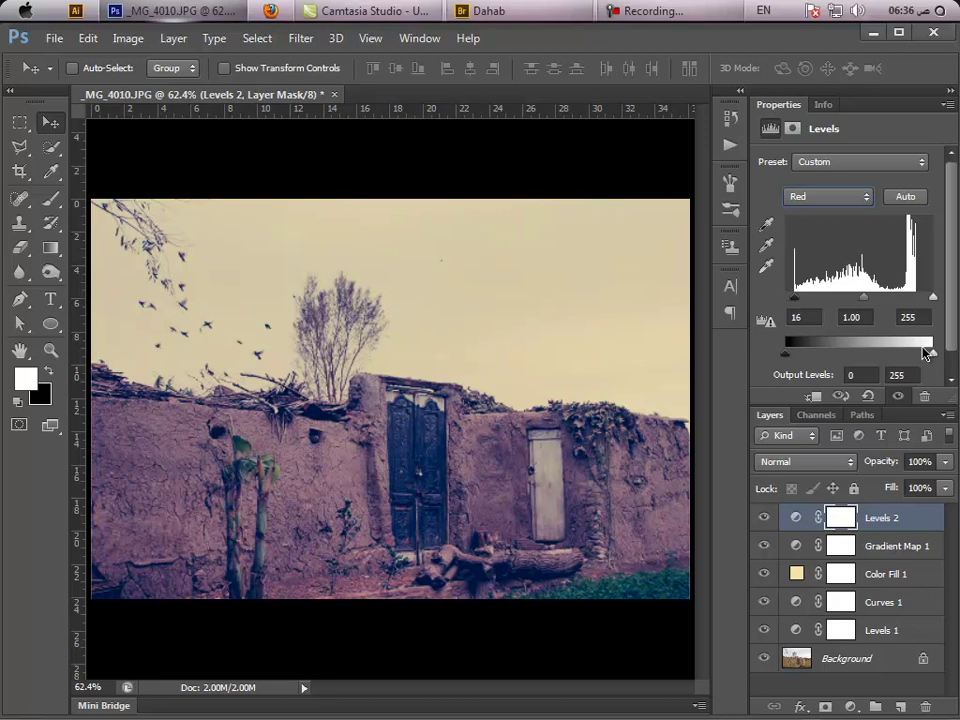
pyautogui.moveTo(935, 358); pyautogui.dragTo(926, 360)
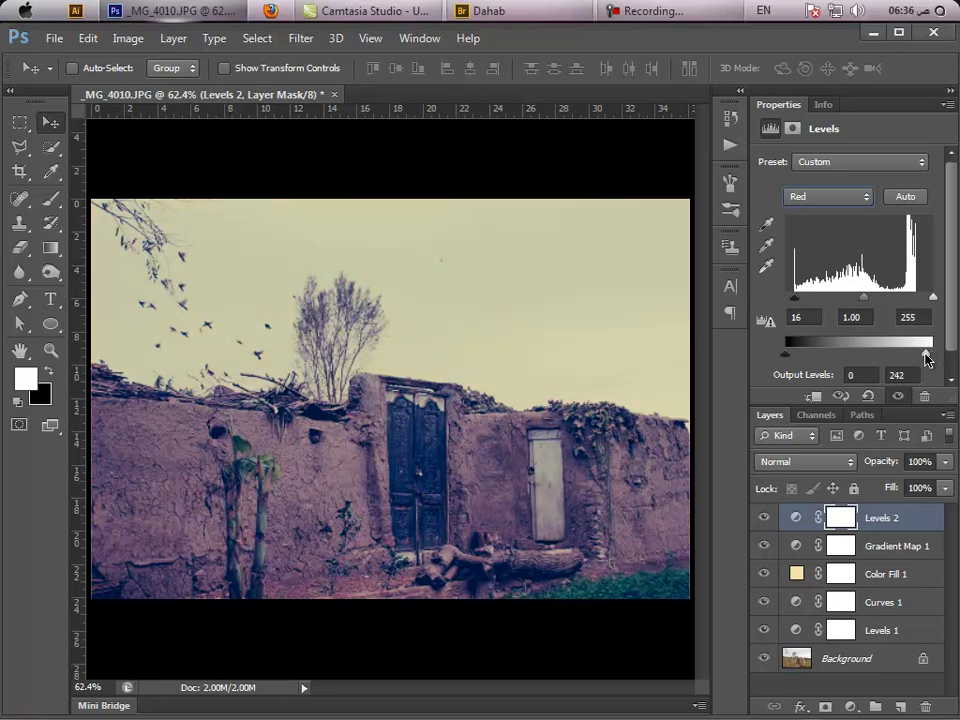
# Set the RGB levels to input black 10, midtone 0.76 and output black 26.
pyautogui.click(830, 198)
pyautogui.click(808, 214)
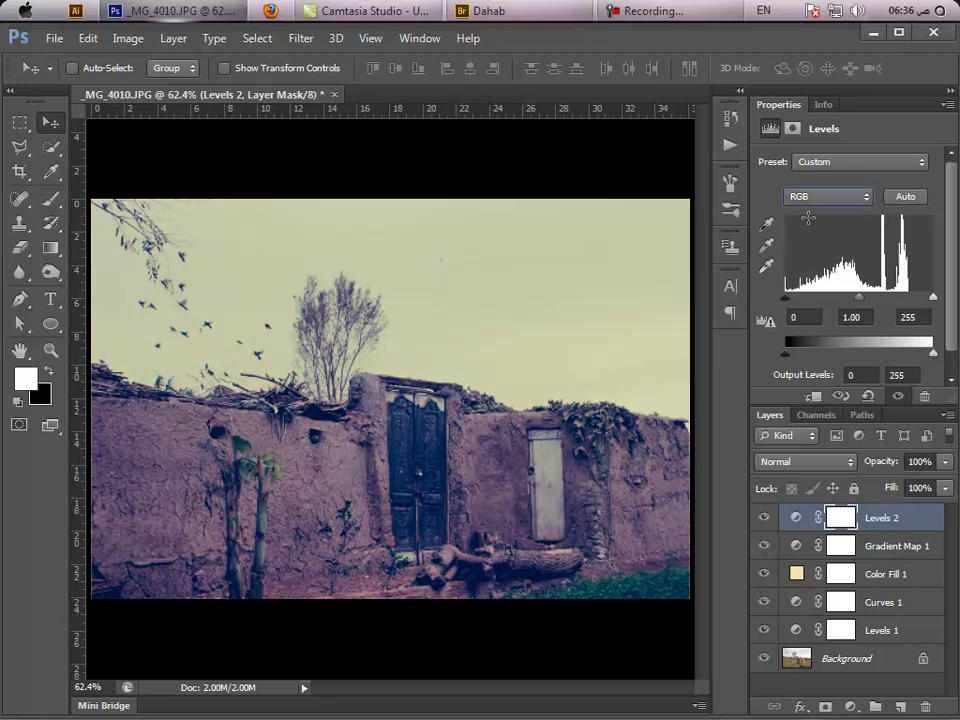
pyautogui.moveTo(862, 305); pyautogui.dragTo(873, 305)
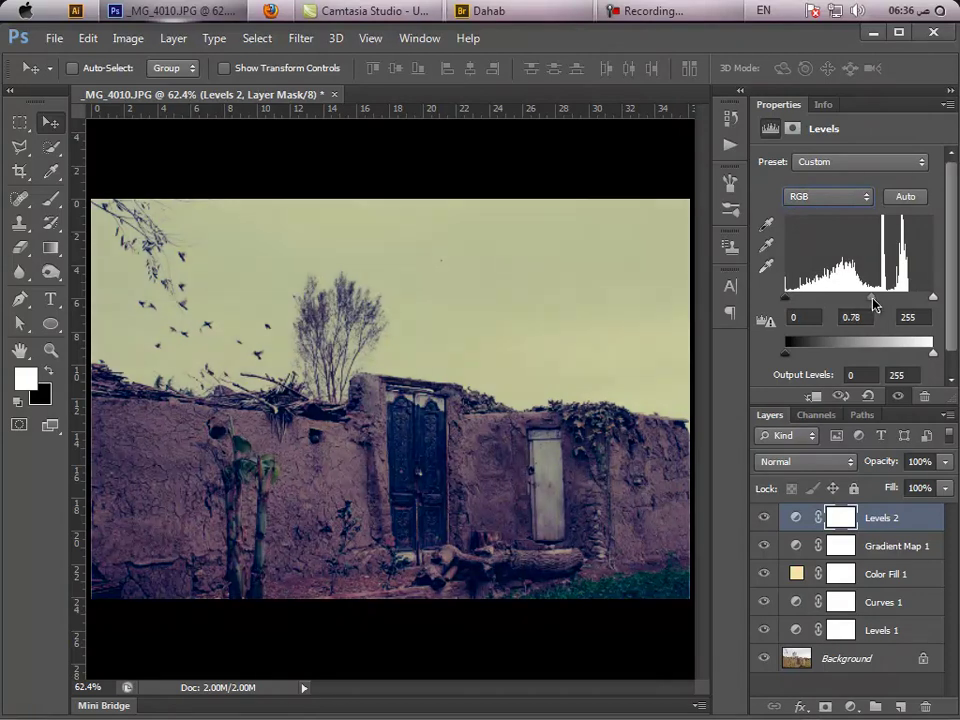
pyautogui.moveTo(785, 299); pyautogui.dragTo(791, 300)
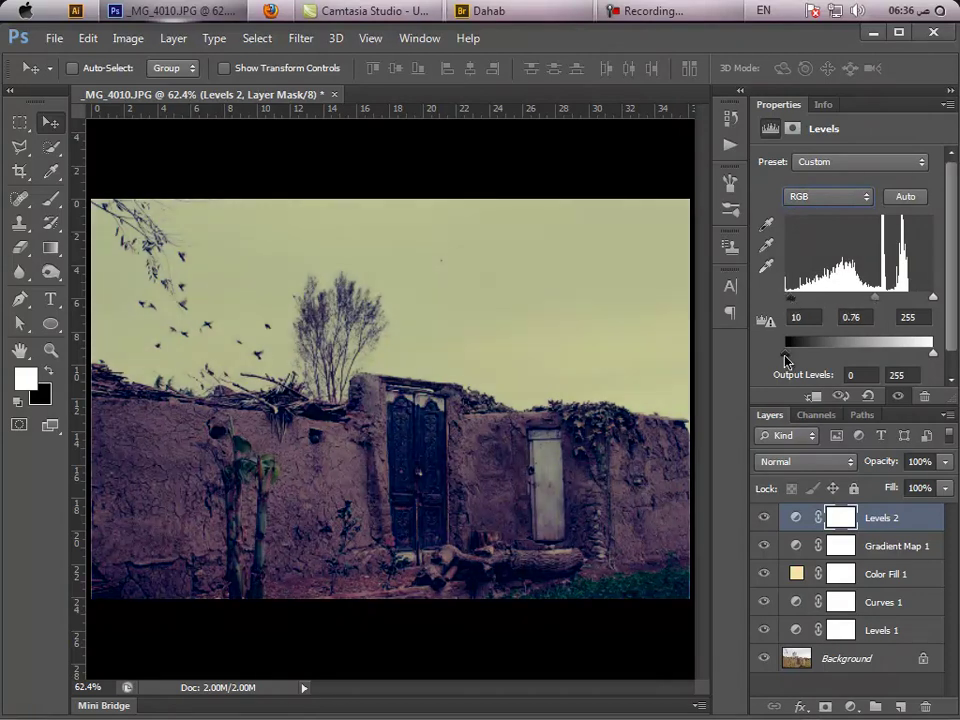
pyautogui.moveTo(785, 355); pyautogui.dragTo(800, 355)
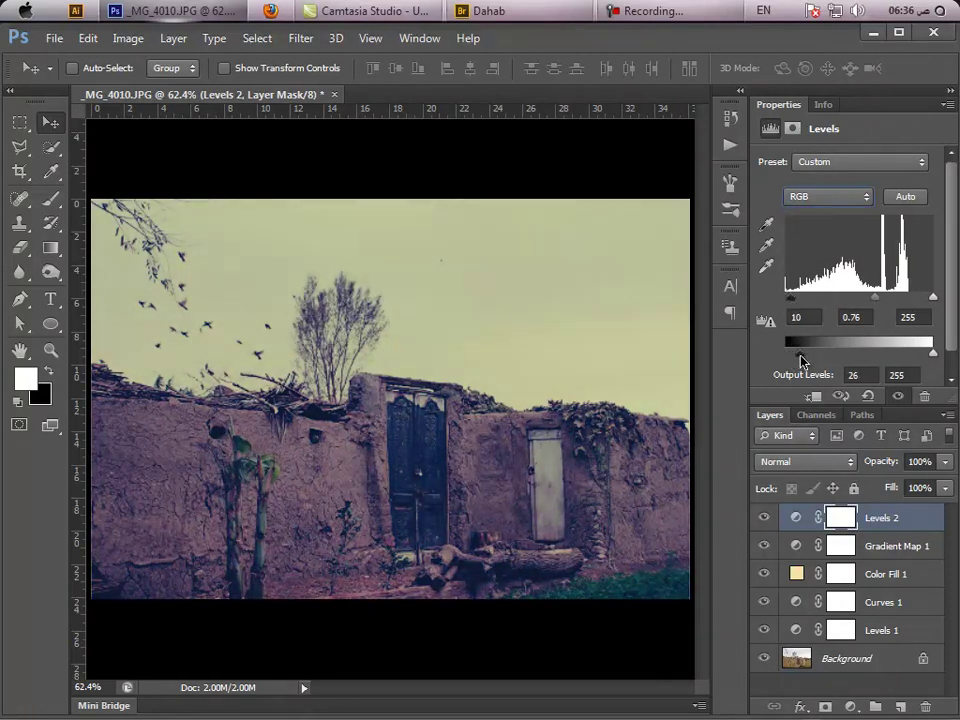
pyautogui.click(850, 706)
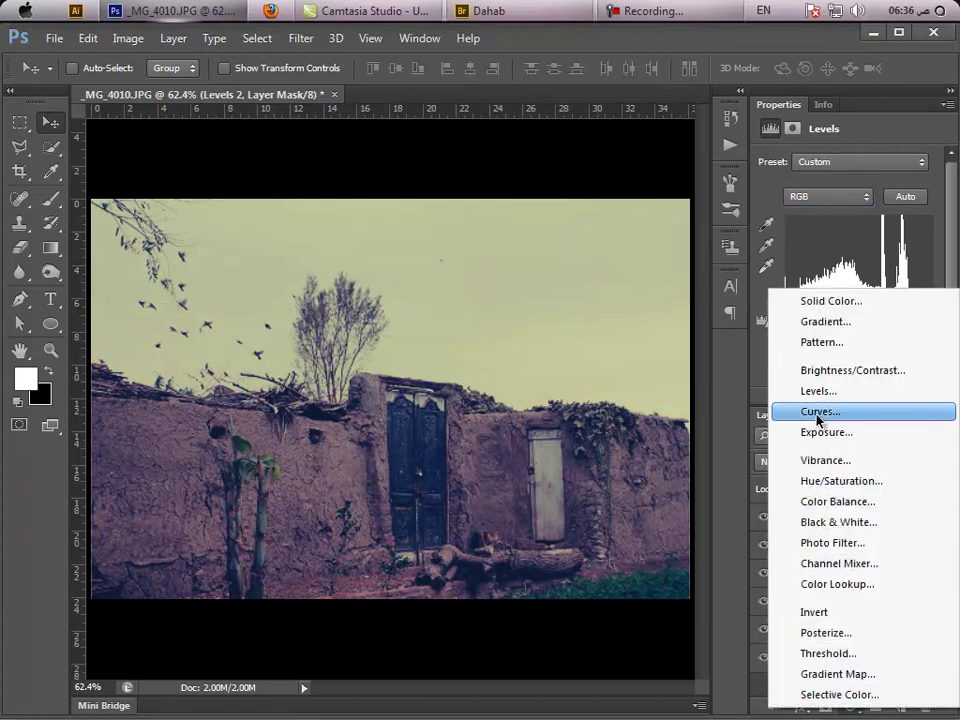
# Add a Curves 2 layer lifting shadows, midtone point 125/132, and white output 219.
pyautogui.click(818, 412)
pyautogui.moveTo(826, 313)
pyautogui.mouseDown()
pyautogui.moveTo(797, 323)
pyautogui.moveTo(828, 313)
pyautogui.mouseUp()
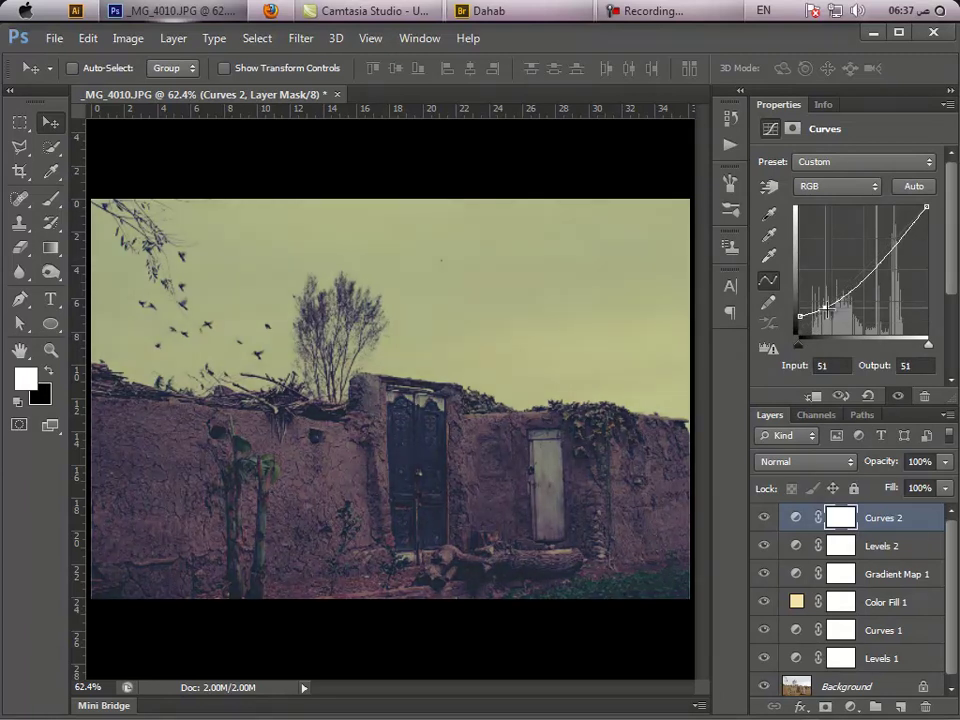
pyautogui.moveTo(870, 272); pyautogui.dragTo(861, 268)
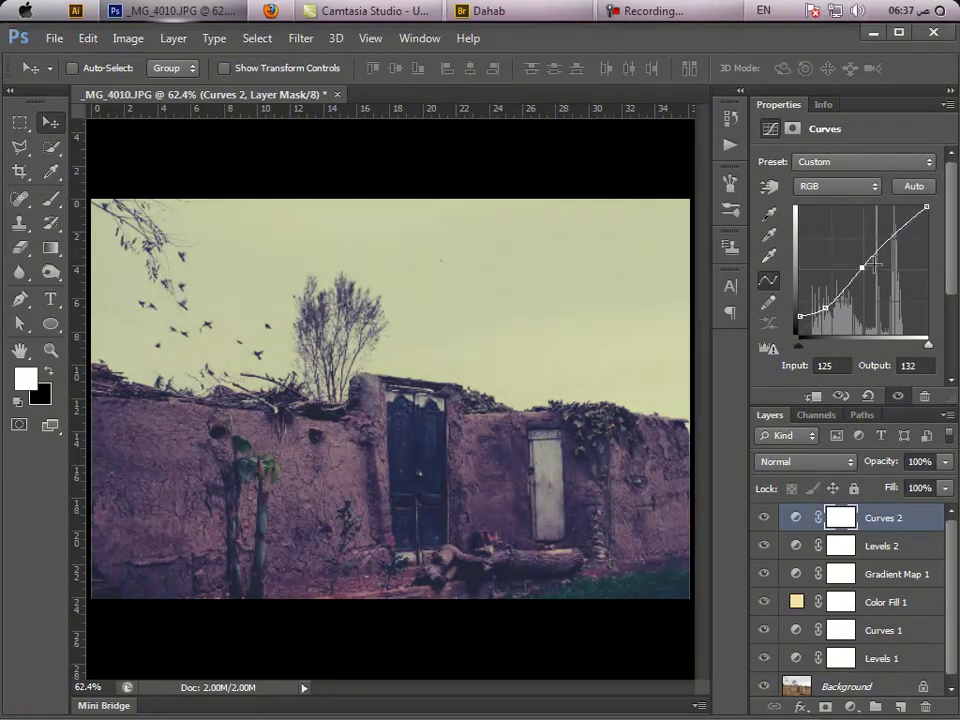
pyautogui.moveTo(926, 207); pyautogui.dragTo(930, 225)
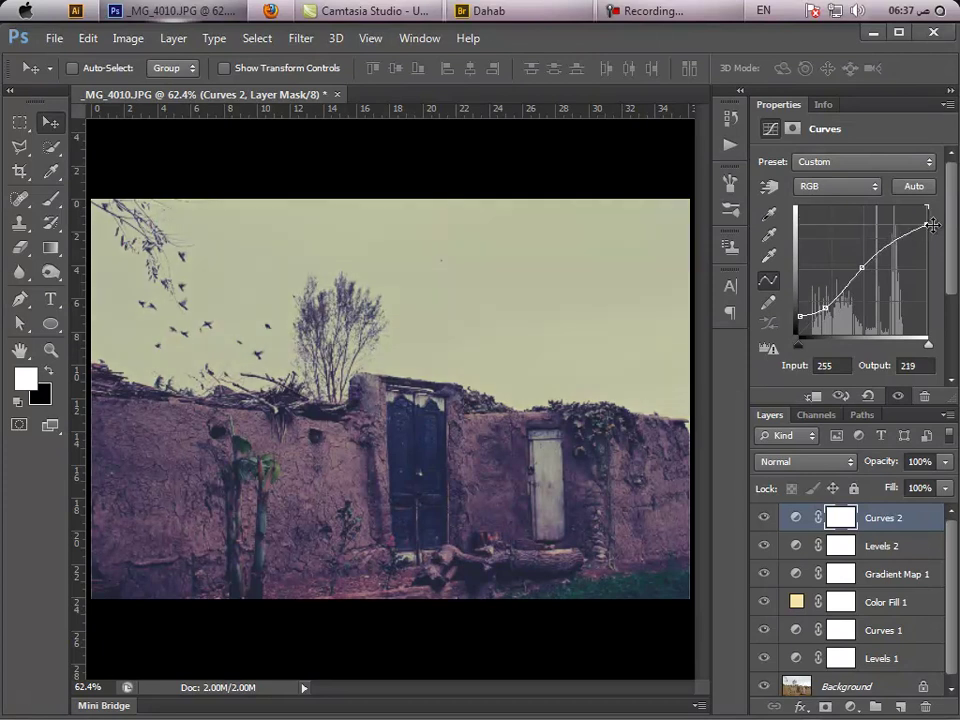
# Add a second black-to-white Gradient Map layer and rename it 'final B&W'.
pyautogui.click(851, 707)
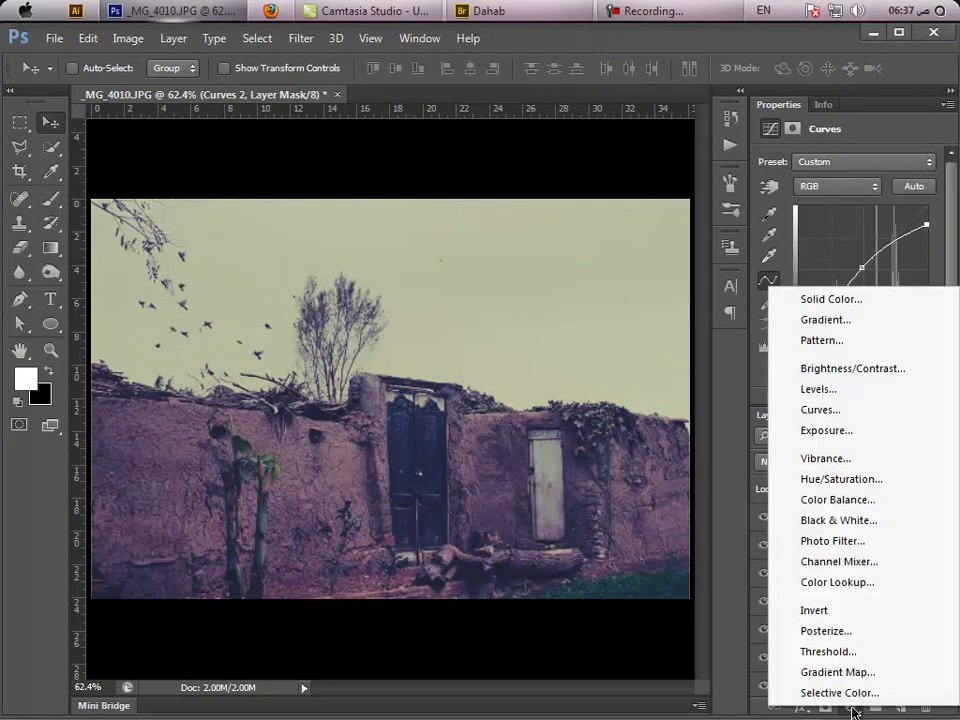
pyautogui.click(838, 672)
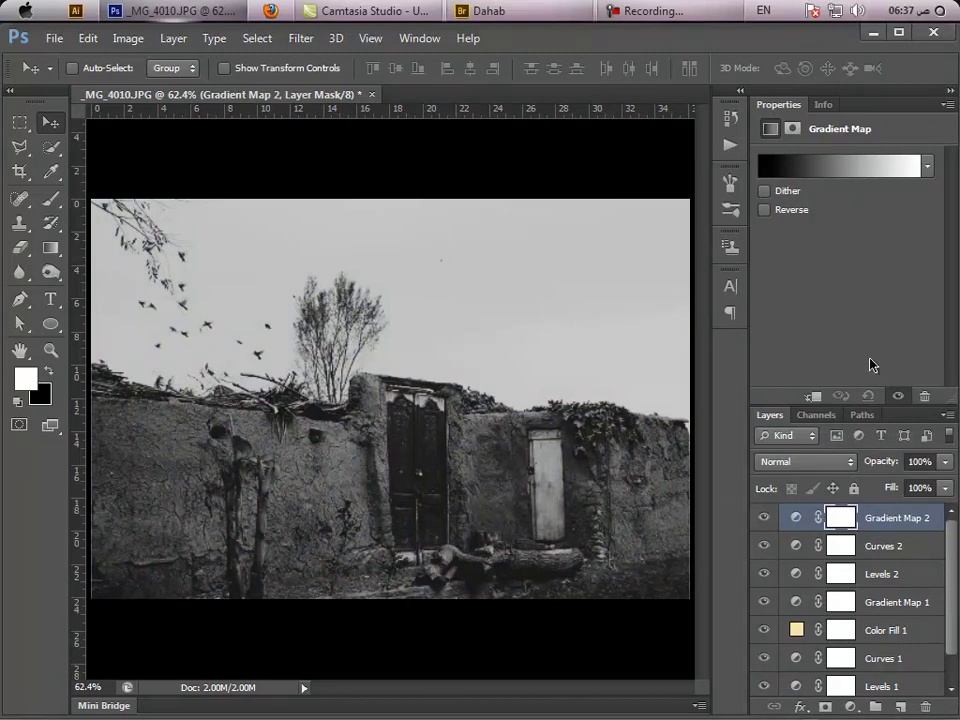
pyautogui.doubleClick(893, 520)
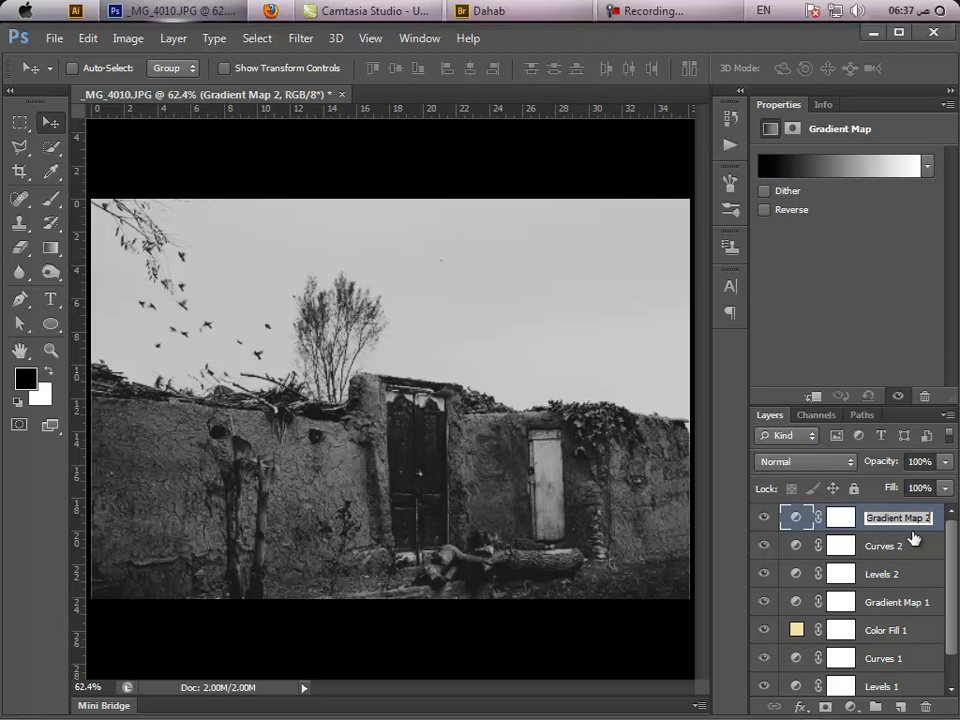
pyautogui.write('f')
pyautogui.press('Return')
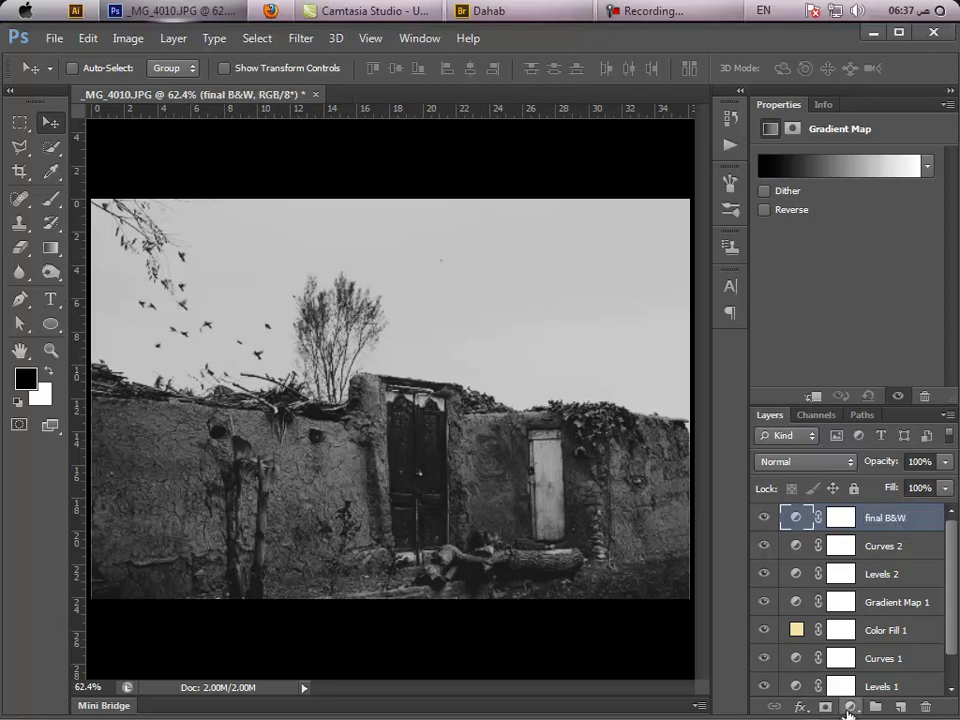
pyautogui.click(851, 707)
# Add a light peach f2d9b8 Color Fill layer in Multiply at 36% opacity.
pyautogui.click(853, 307)
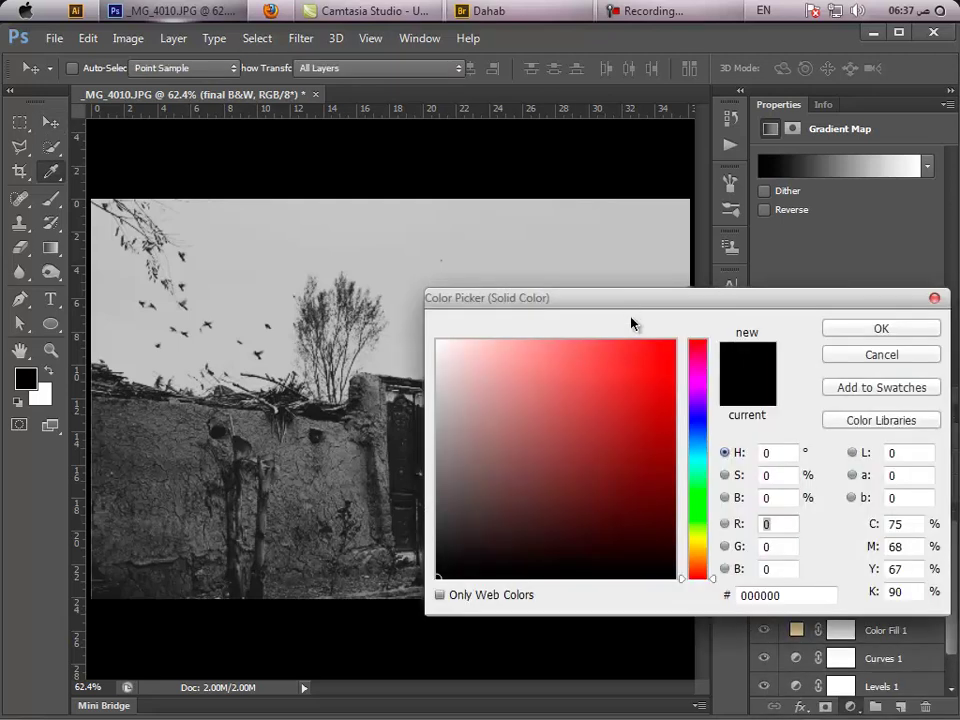
pyautogui.click(697, 555)
pyautogui.click(496, 353)
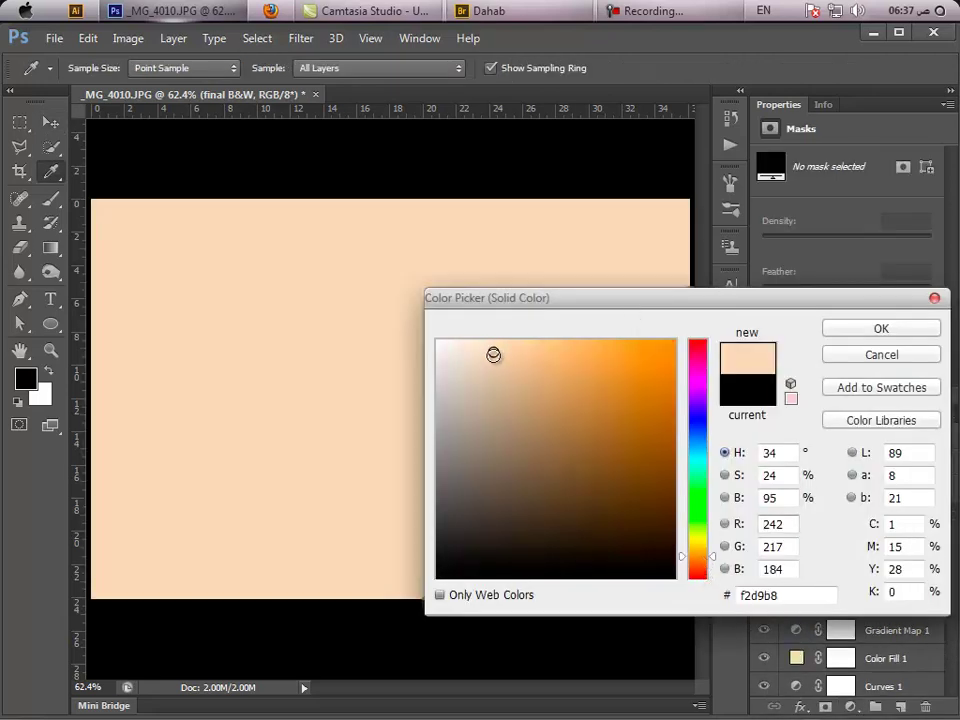
pyautogui.click(866, 331)
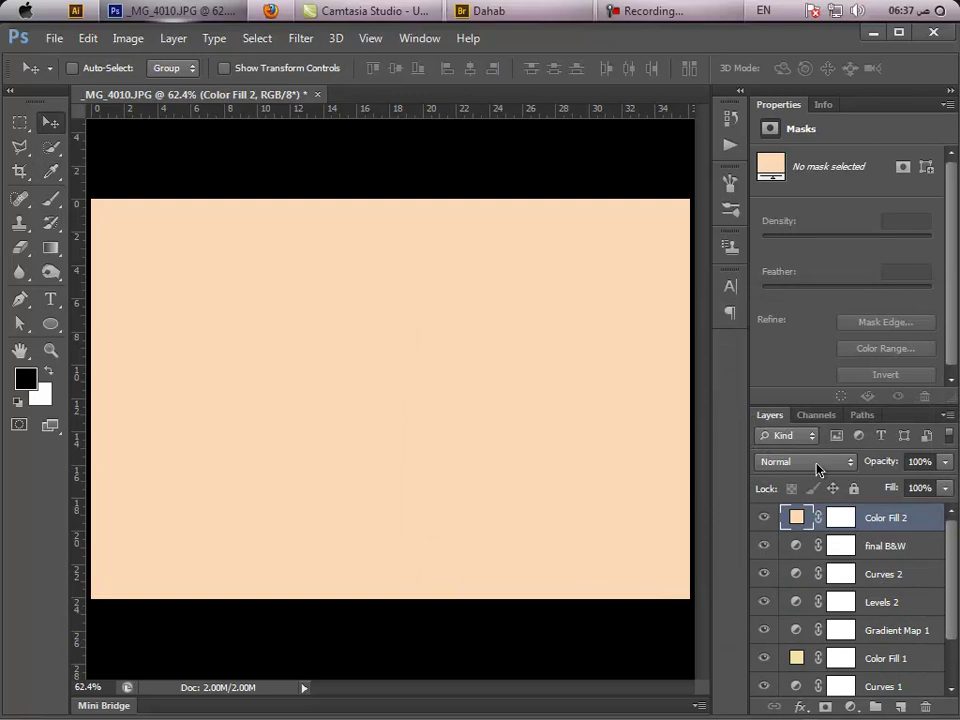
pyautogui.click(816, 461)
pyautogui.click(780, 64)
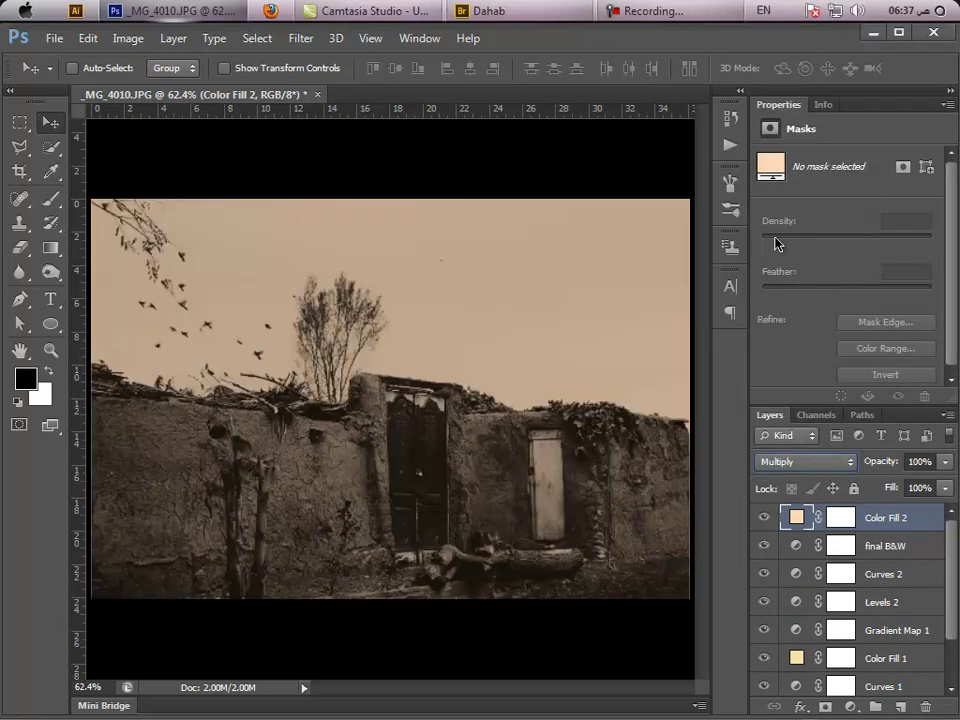
pyautogui.click(944, 461)
pyautogui.moveTo(946, 484); pyautogui.dragTo(884, 486)
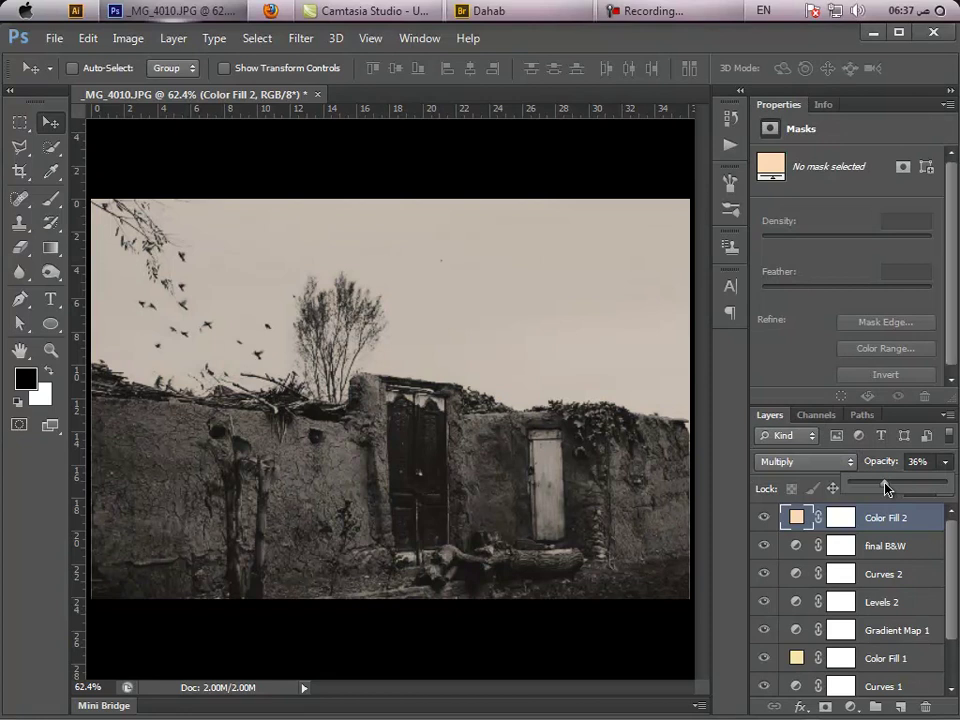
pyautogui.click(907, 529)
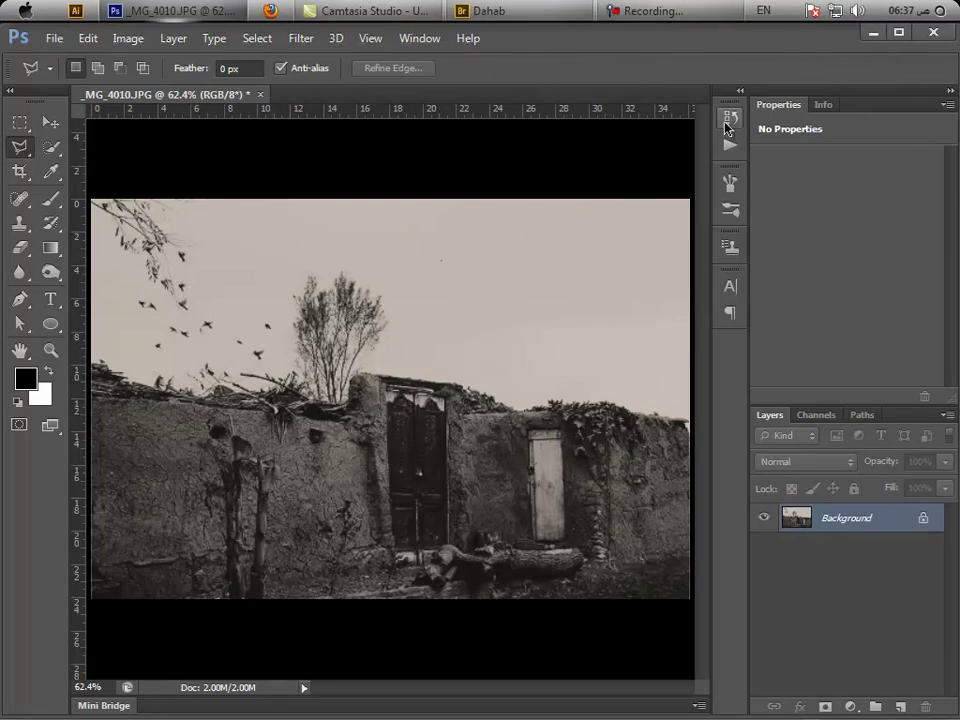
# Check History by stepping back to Levels 1 Layer, then return to the flattened sepia state.
pyautogui.click(728, 128)
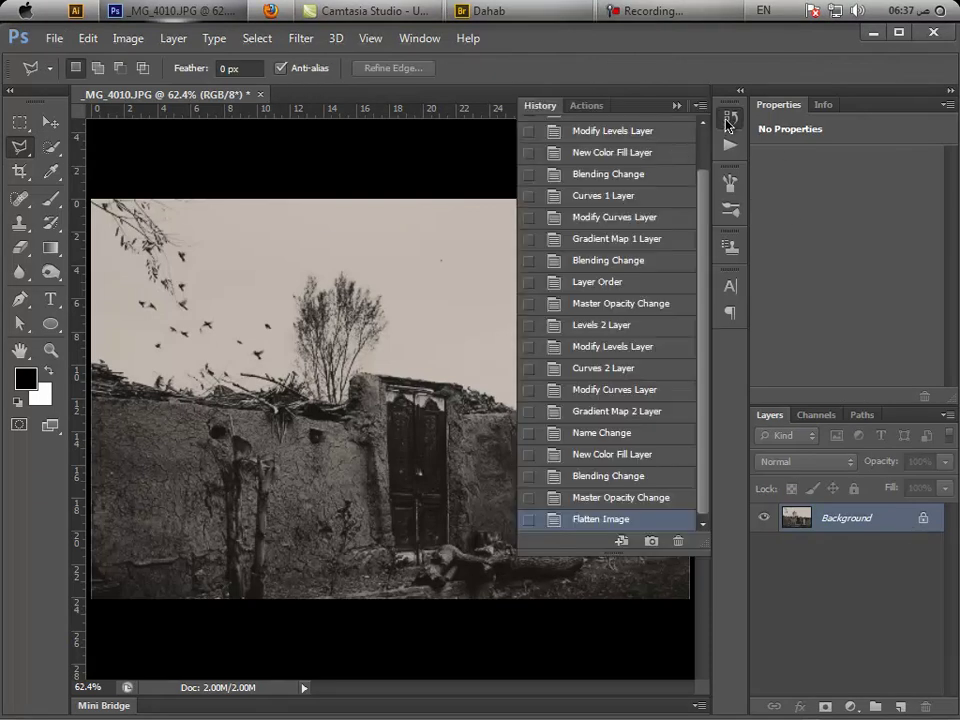
pyautogui.scroll(2, 630, 170)
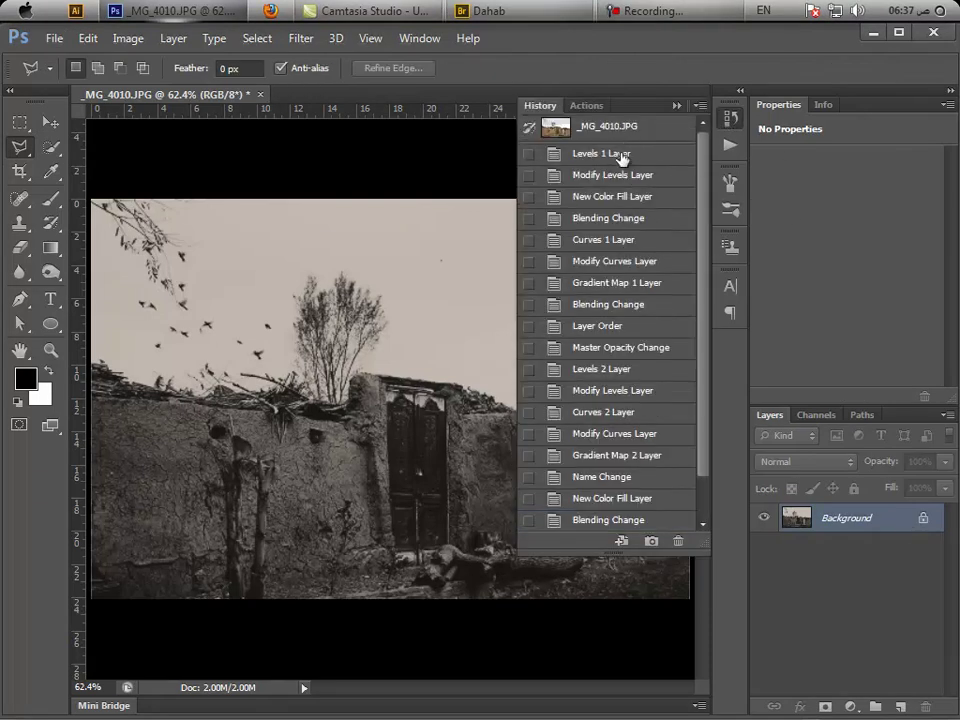
pyautogui.click(621, 156)
pyautogui.scroll(-1, 598, 499)
pyautogui.click(594, 521)
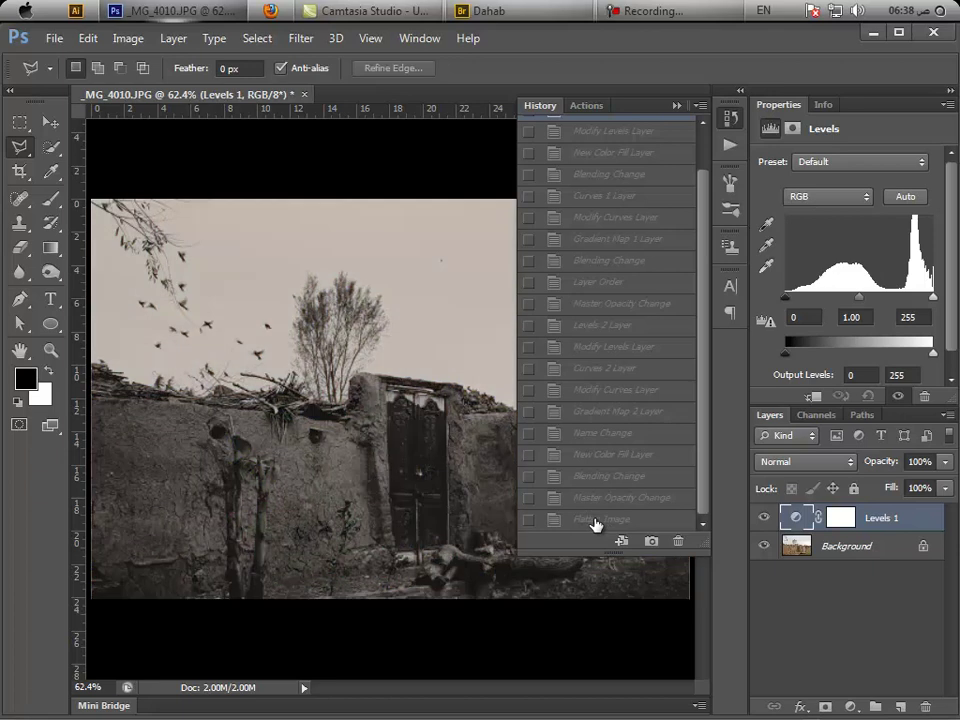
pyautogui.click(677, 105)
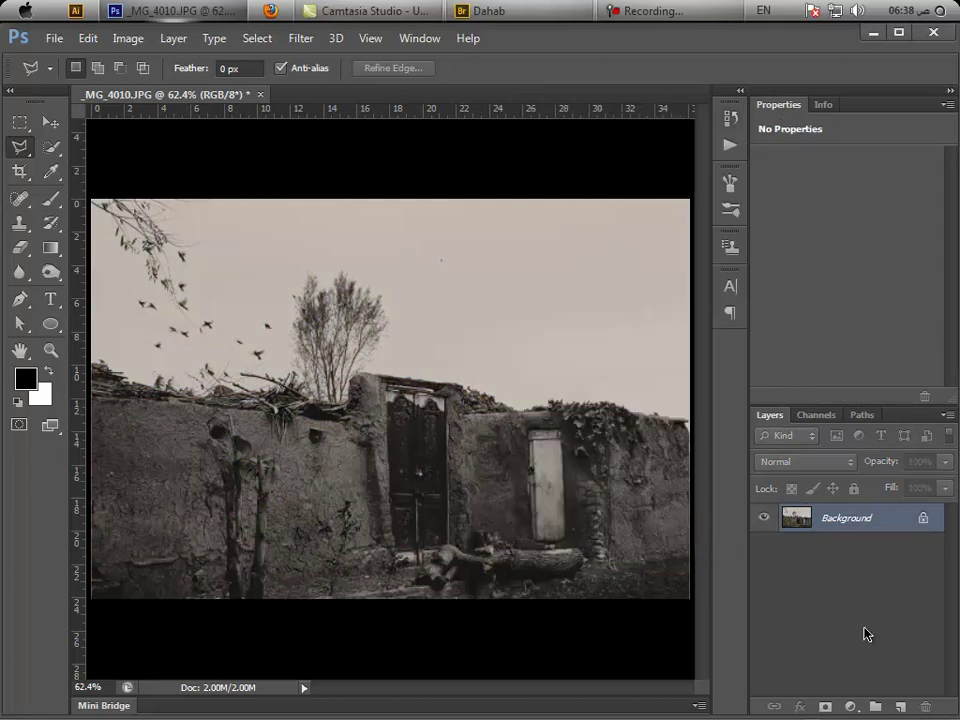
pyautogui.click(899, 707)
# Set a pale foreground colour sampled from the photo and enlarge the soft brush to 800.
pyautogui.click(51, 197)
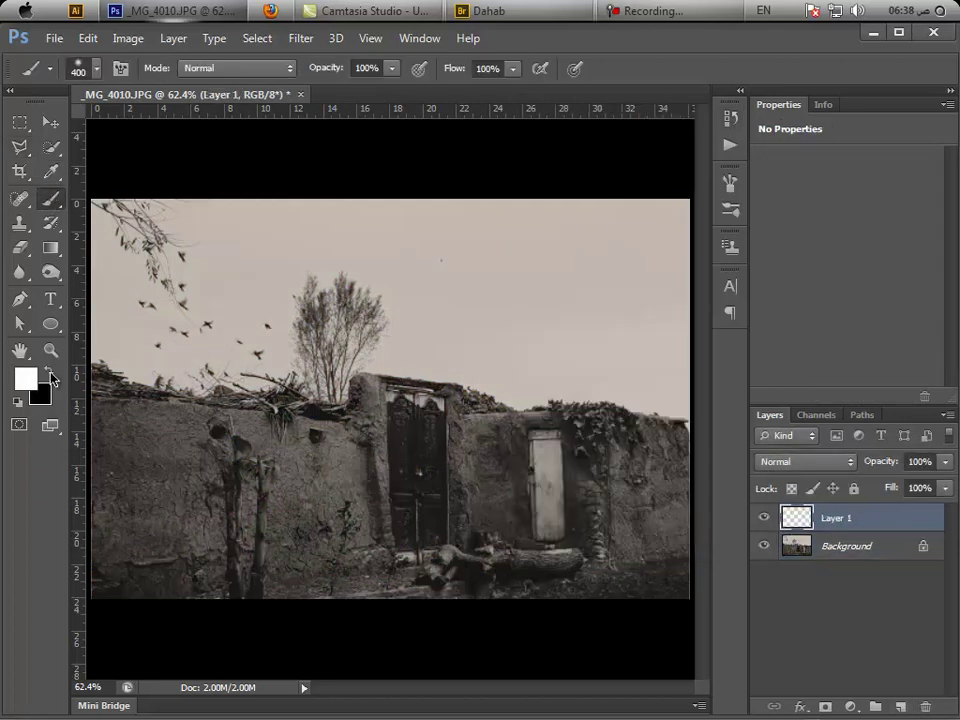
pyautogui.press(']')
pyautogui.press(']')
pyautogui.press(']')
pyautogui.click(27, 381)
pyautogui.click(306, 274)
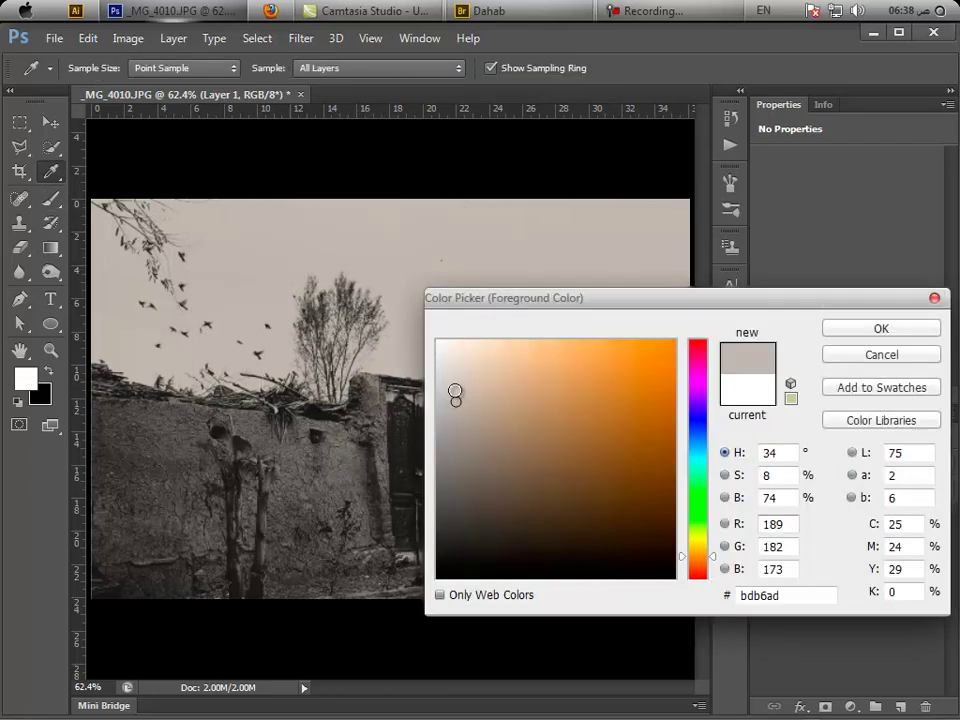
pyautogui.click(338, 296)
pyautogui.click(336, 286)
pyautogui.press('Return')
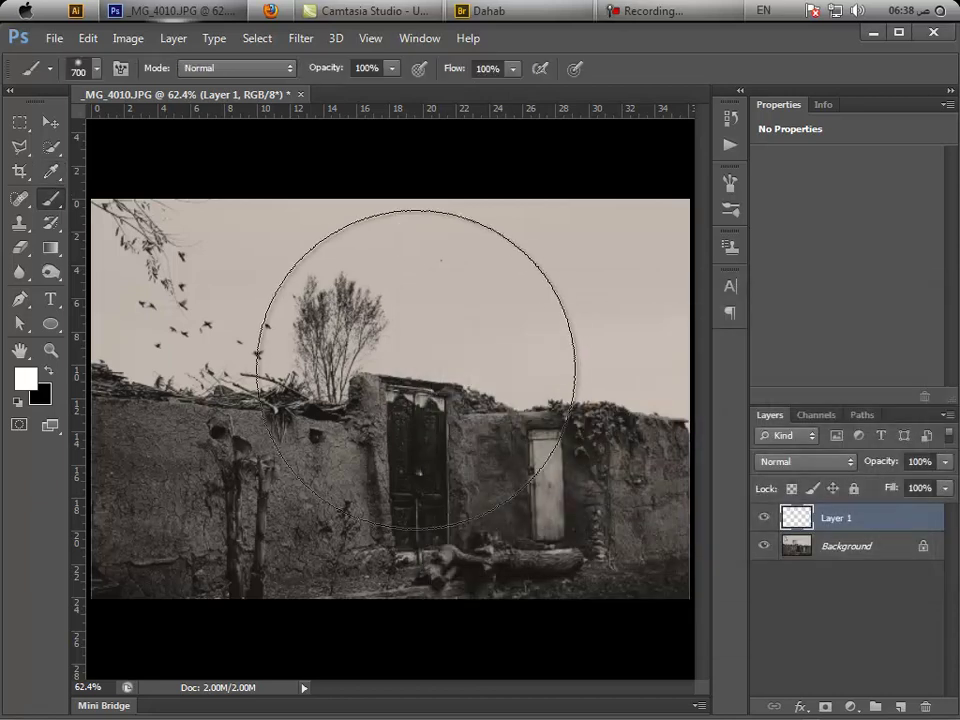
pyautogui.press(']')
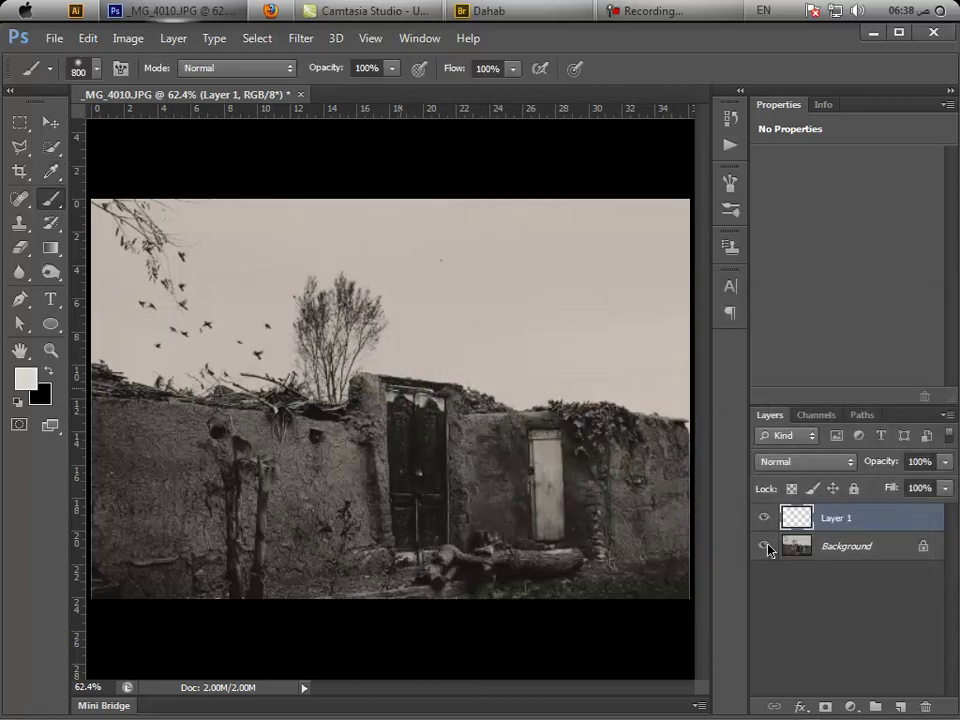
# Blend the Layer 1 glow as Screen at 11% opacity, toggling it to compare before and after.
pyautogui.click(848, 461)
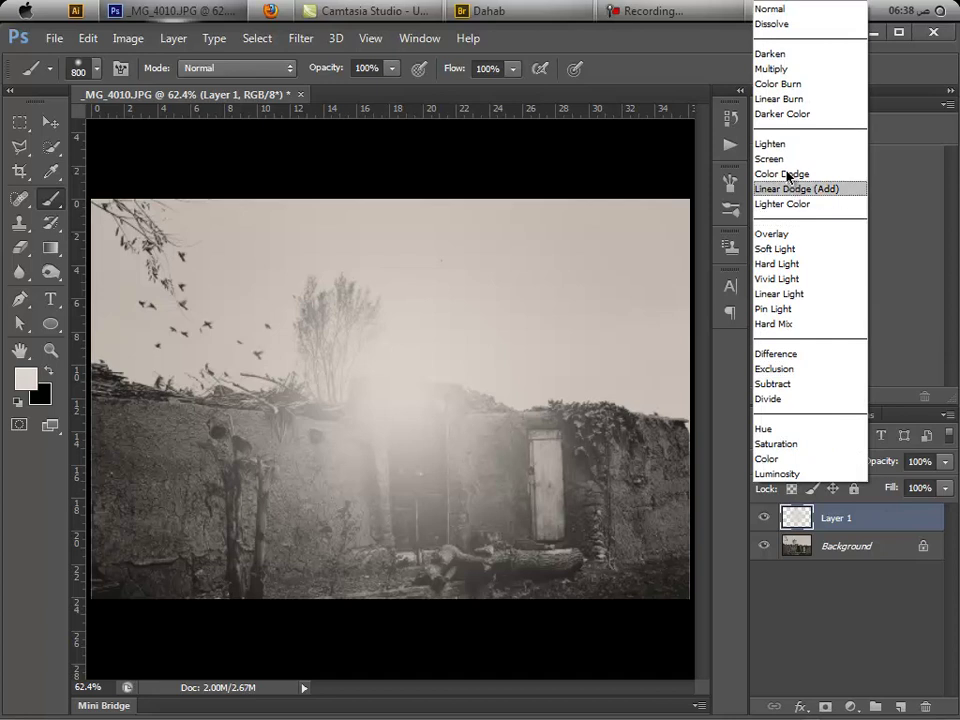
pyautogui.click(800, 160)
pyautogui.click(945, 462)
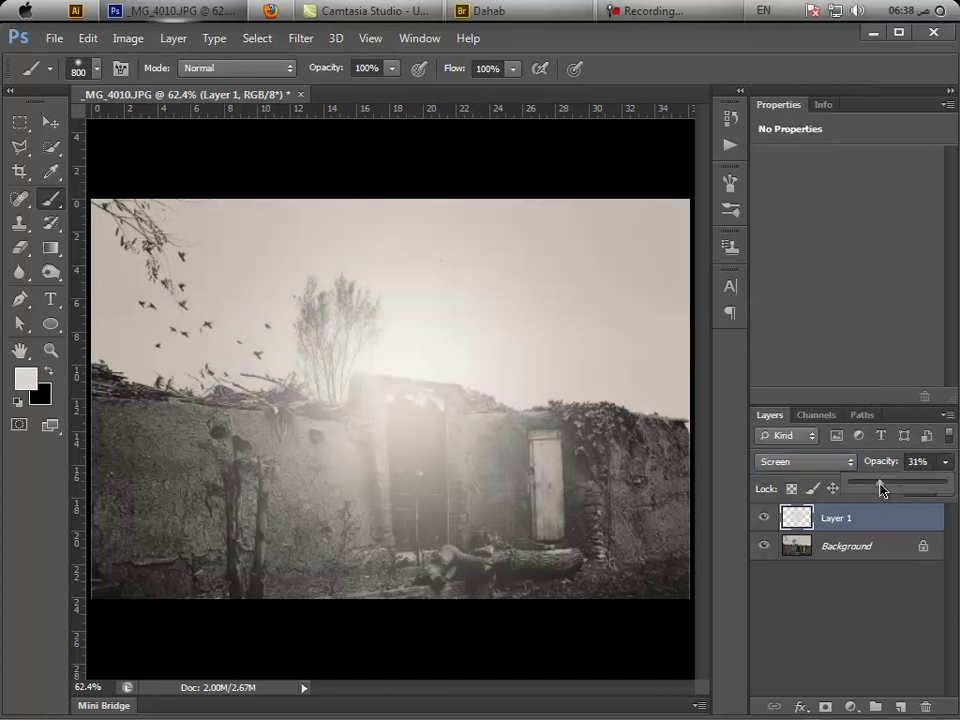
pyautogui.moveTo(874, 488); pyautogui.dragTo(862, 487)
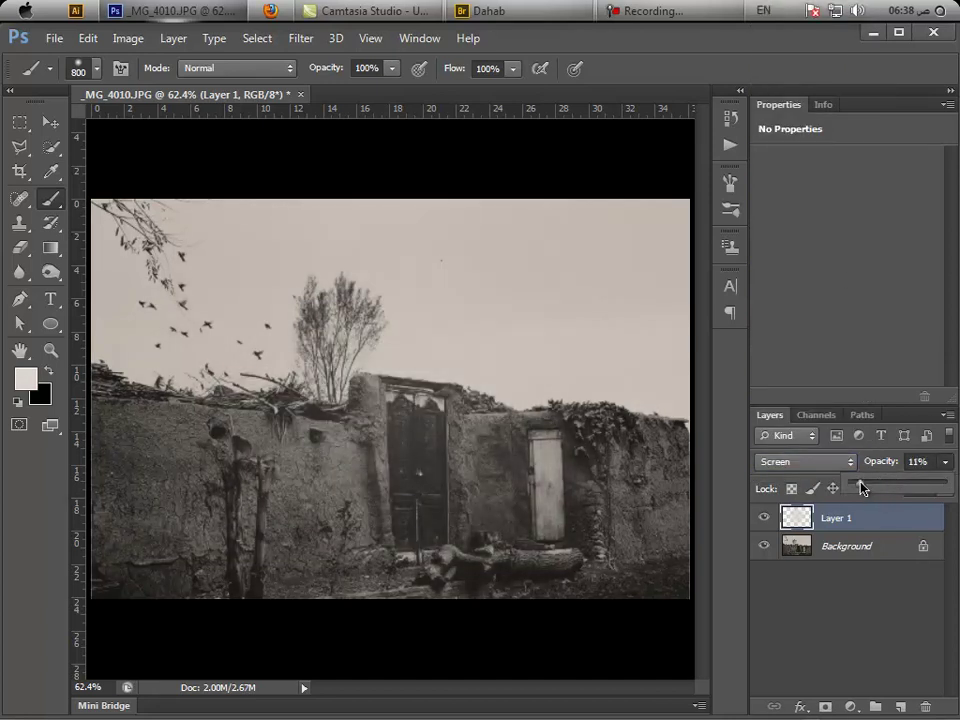
pyautogui.click(765, 518)
pyautogui.click(765, 518)
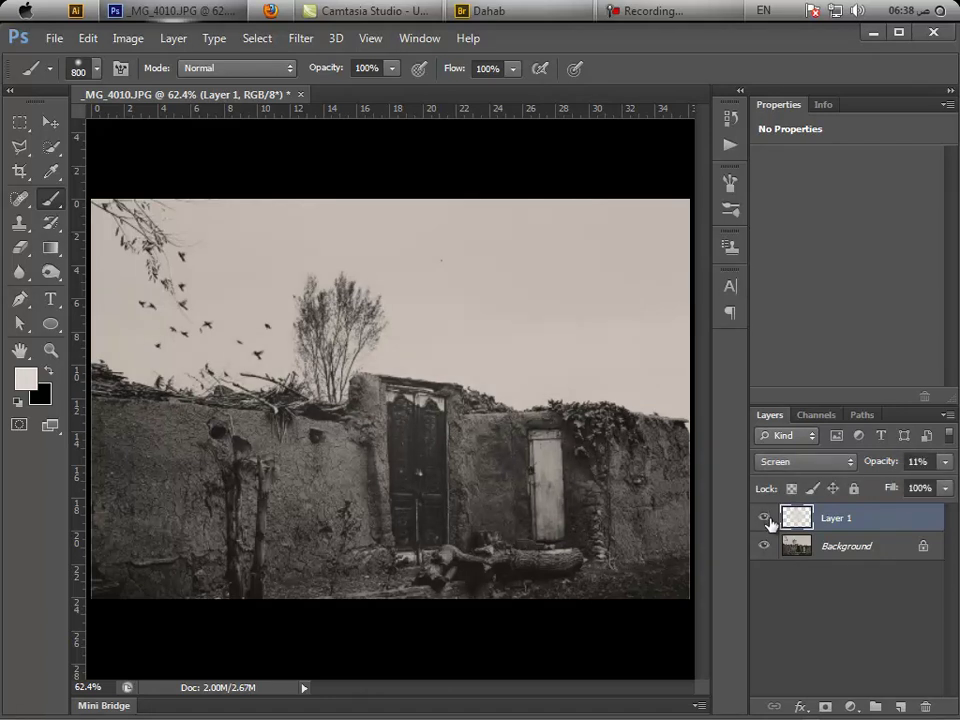
pyautogui.click(947, 414)
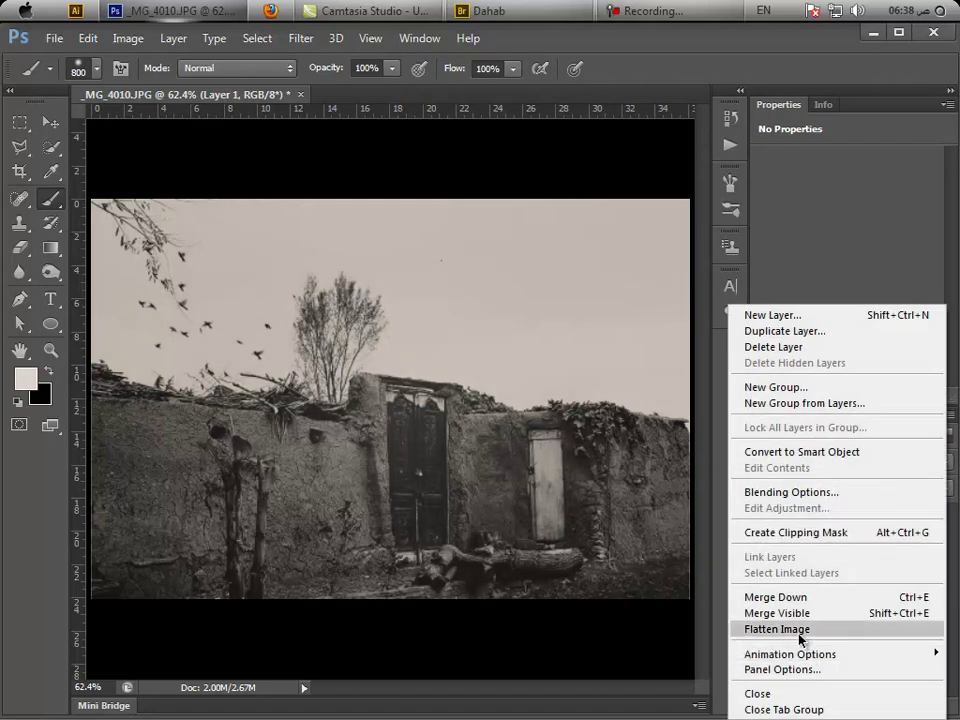
# Flatten the glow into a single Background layer, then zoom out to 50% with the Move tool active.
pyautogui.click(800, 629)
pyautogui.click(50, 121)
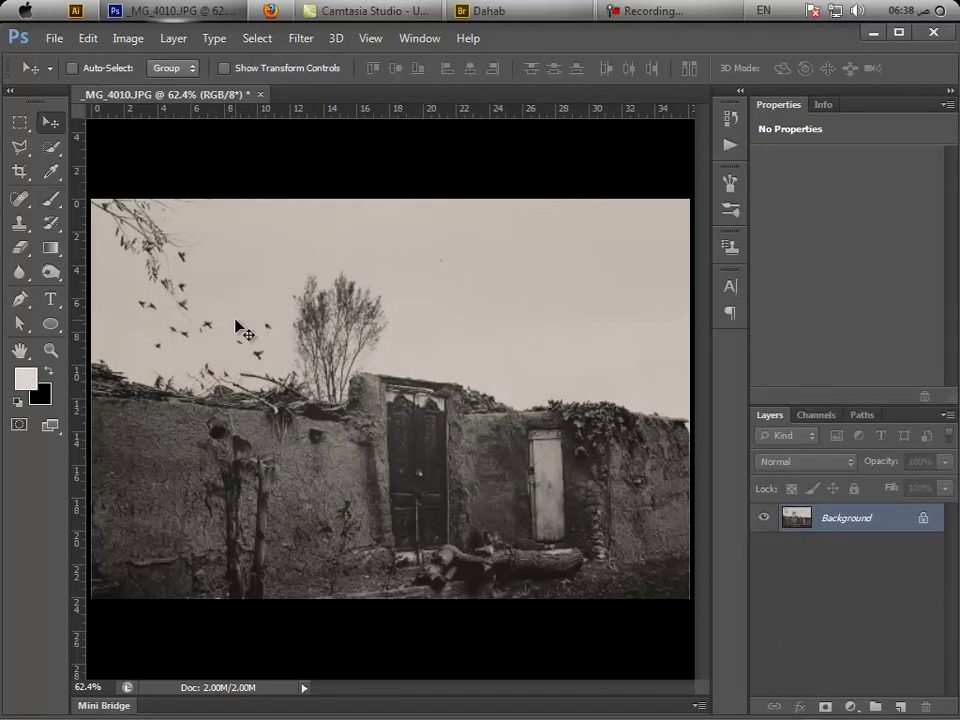
pyautogui.hotkey('ctrl', '-')
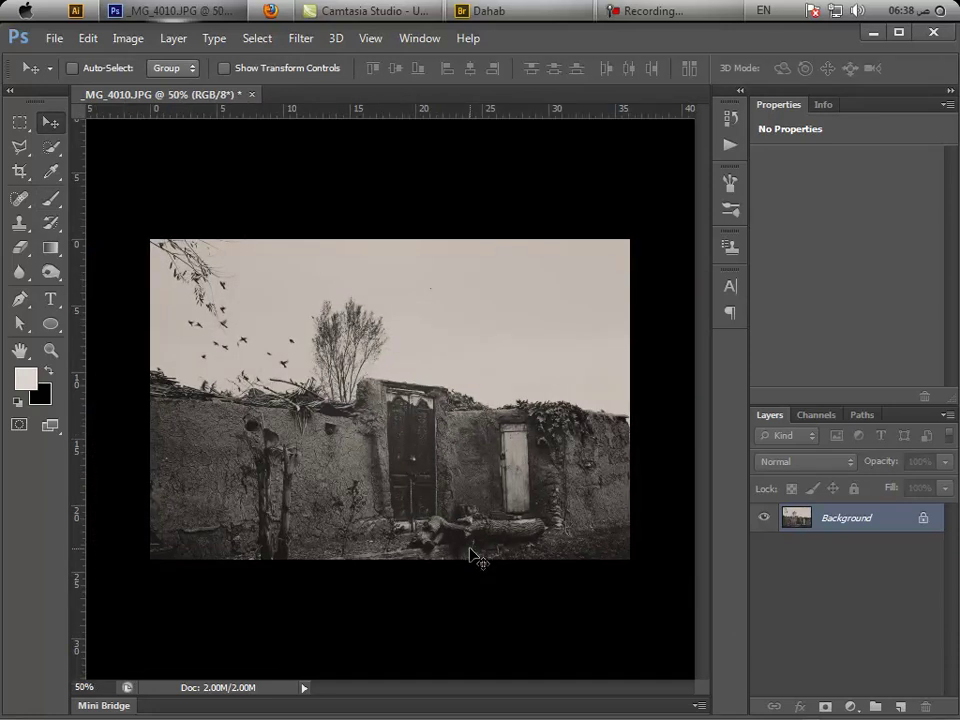
pyautogui.click(643, 14)
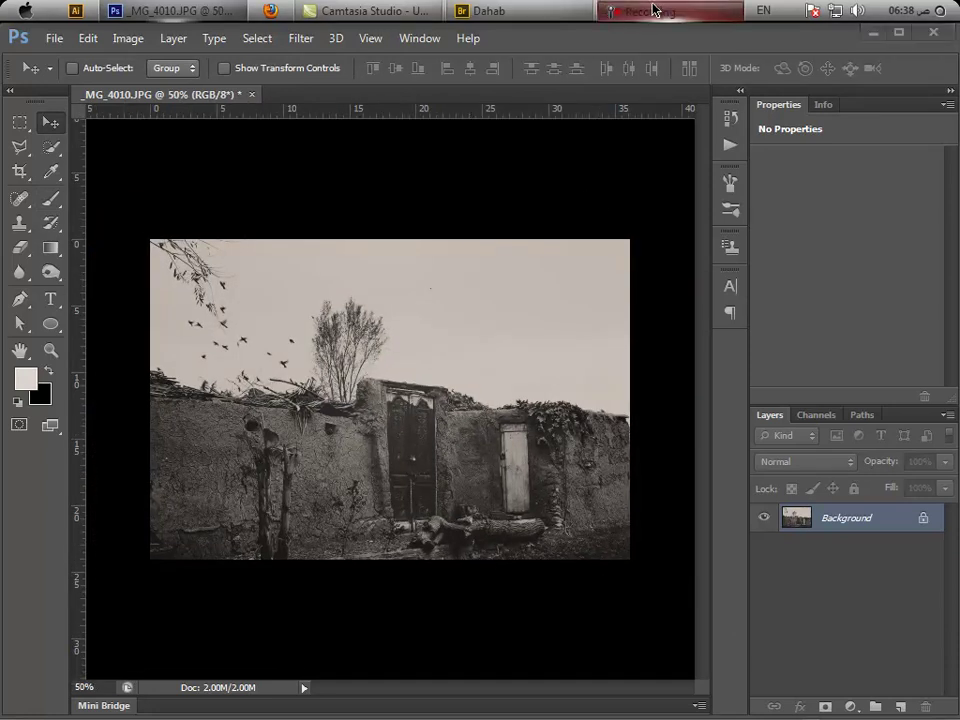